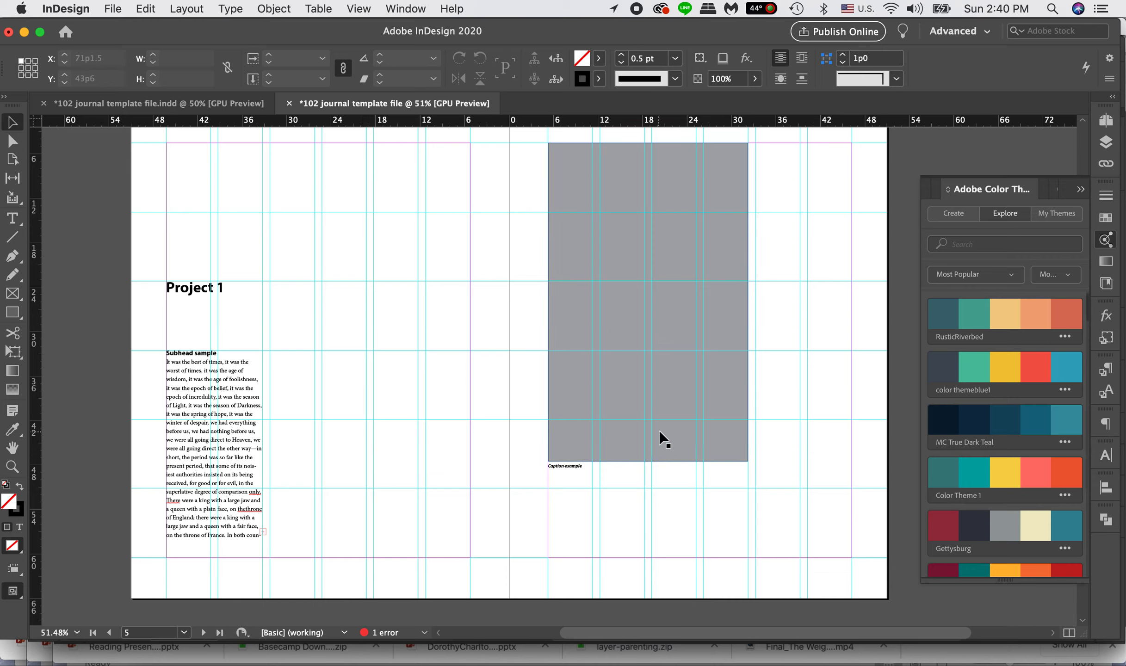
# Browse the most popular color themes and add the Amédée Dunois theme to the document's swatches.
pyautogui.scroll(-3, 1028, 445)
pyautogui.scroll(-10, 1028, 445)
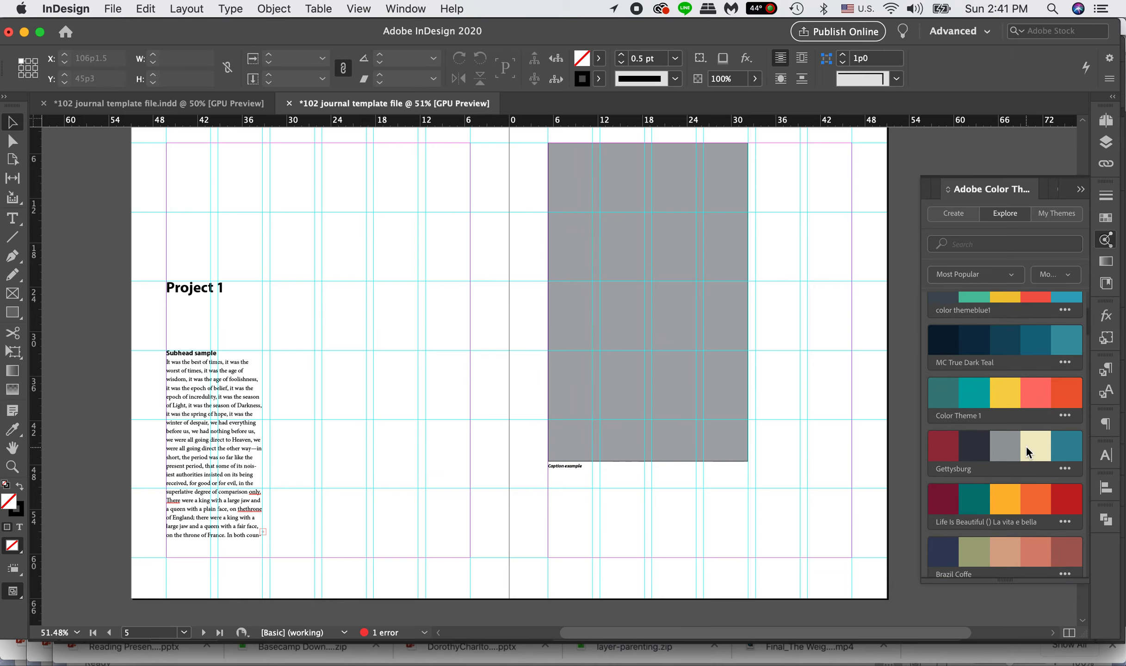
pyautogui.scroll(-10, 1030, 444)
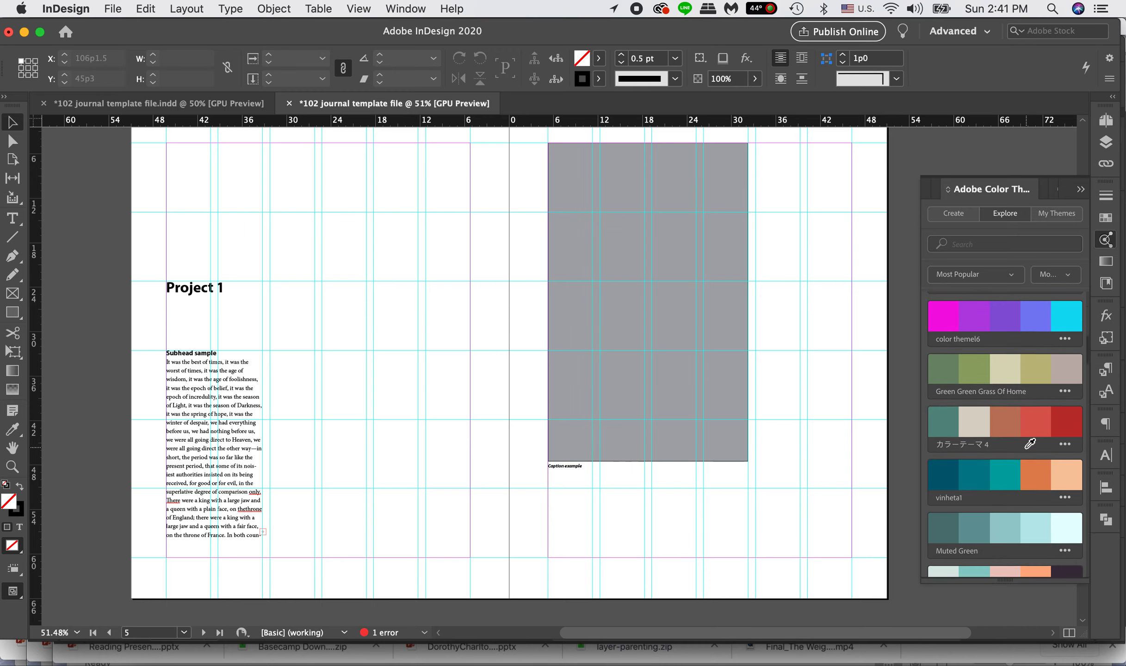
pyautogui.scroll(-10, 1030, 445)
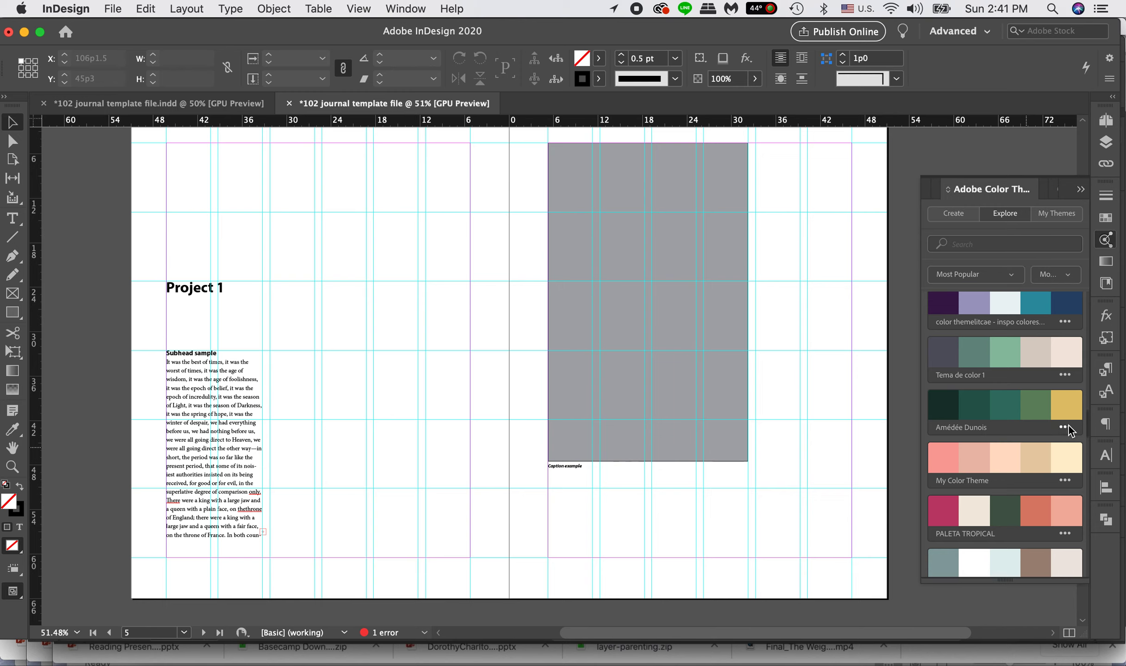
pyautogui.click(1066, 427)
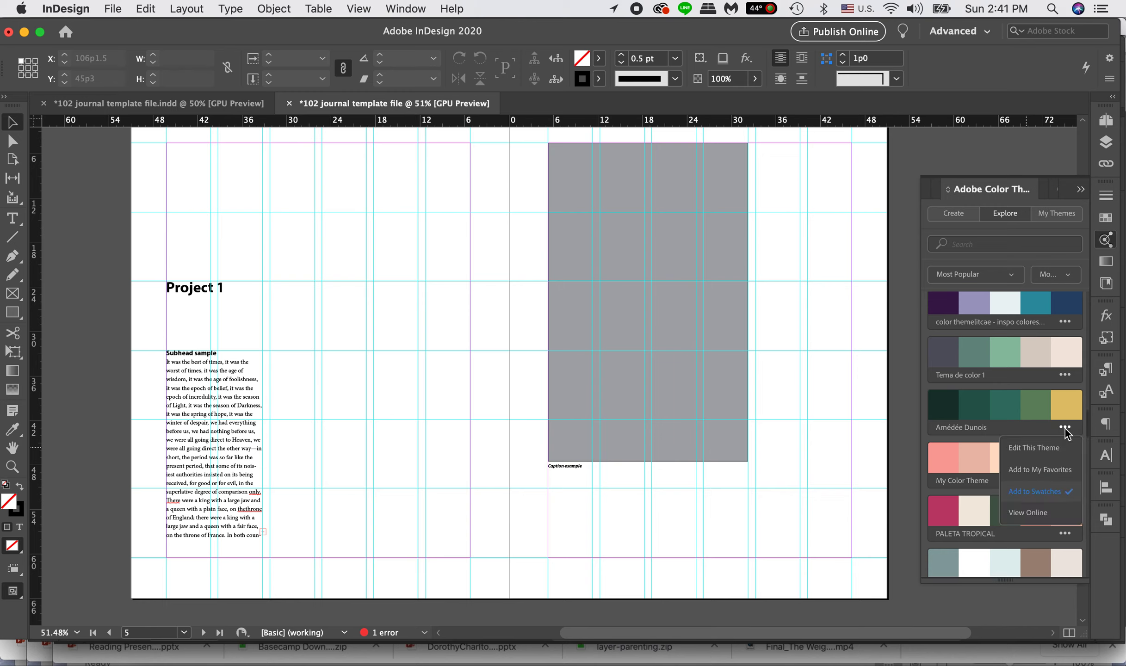
pyautogui.click(1048, 492)
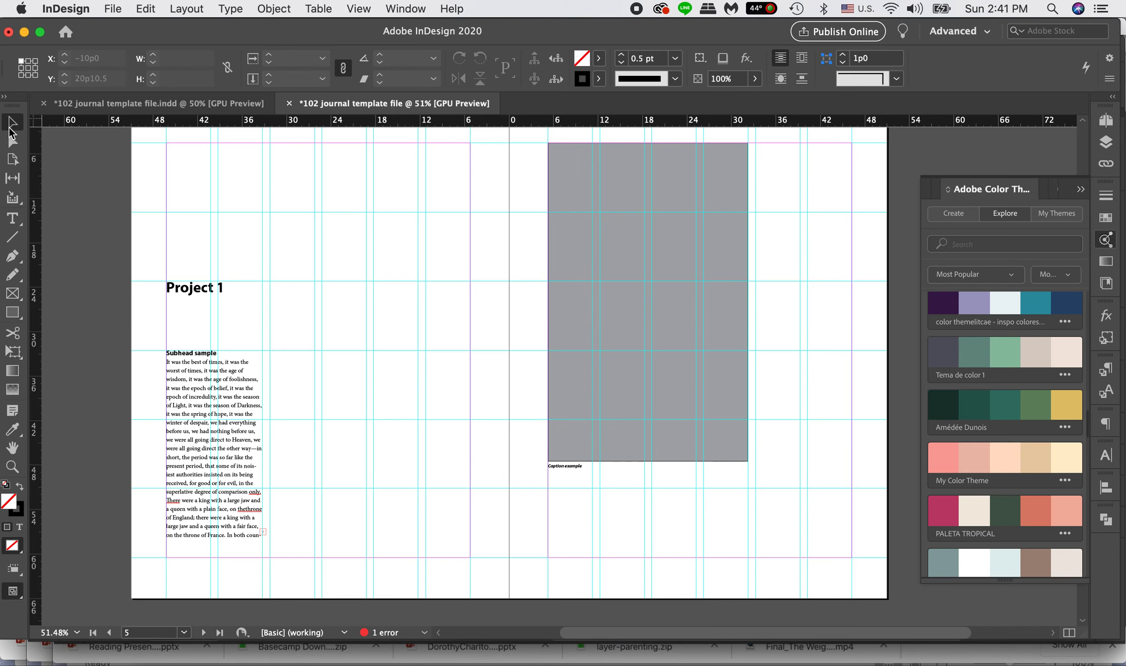
# Delete the body text frame, the large grey image box and its caption from the spread, keeping the Project 1 headline.
pyautogui.scroll(1, 315, 302)
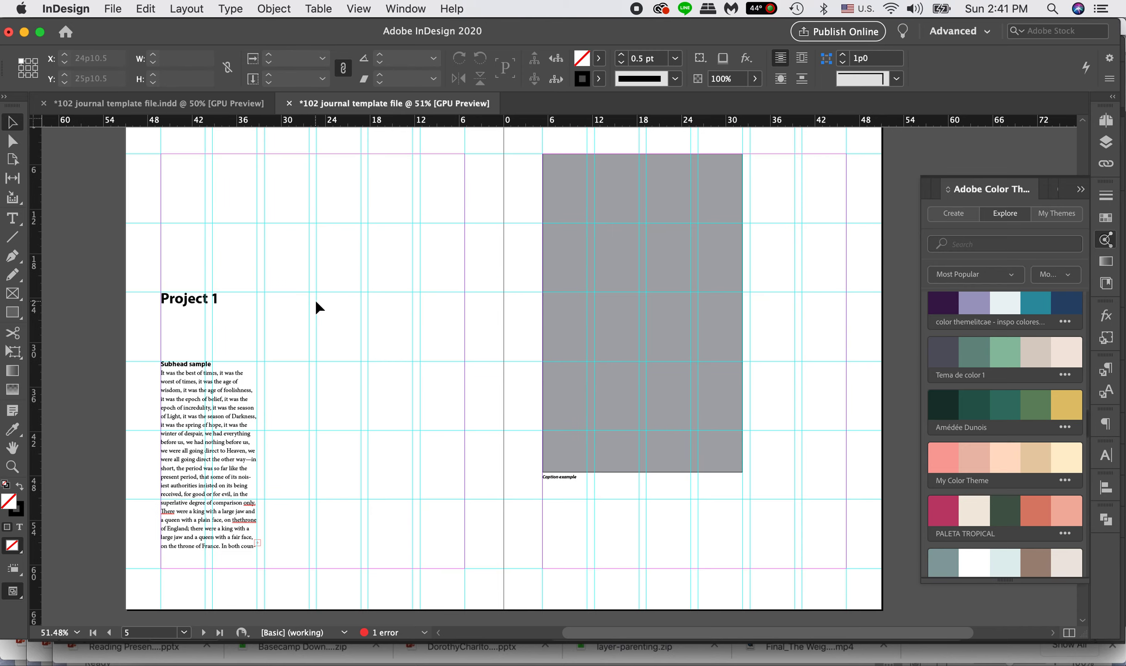
pyautogui.click(229, 411)
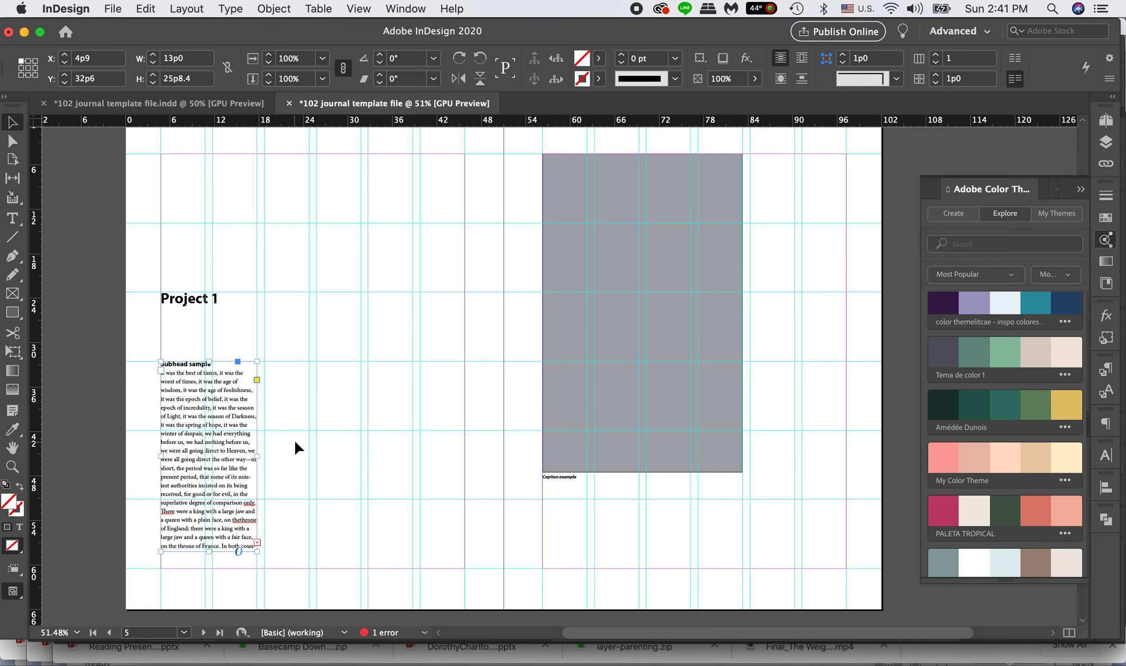
pyautogui.press('BackSpace')
pyautogui.click(667, 421)
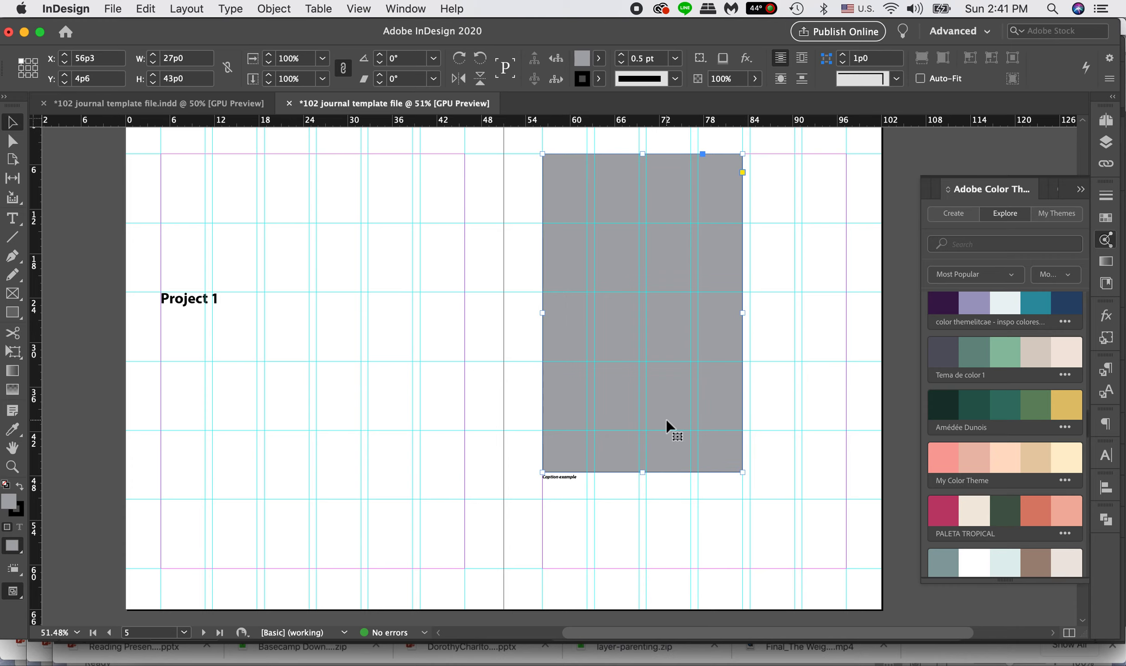
pyautogui.press('BackSpace')
pyautogui.click(568, 478)
pyautogui.press('BackSpace')
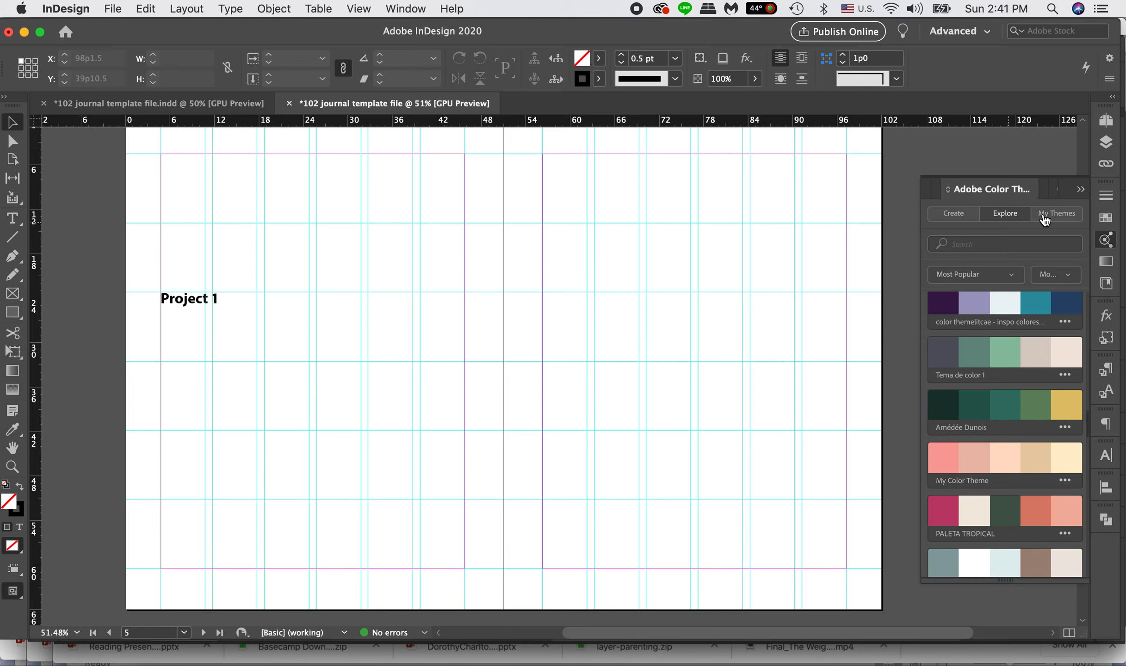
# Expand the Amédée Dunois swatch group and look over the gradient settings and color themes.
pyautogui.click(1108, 222)
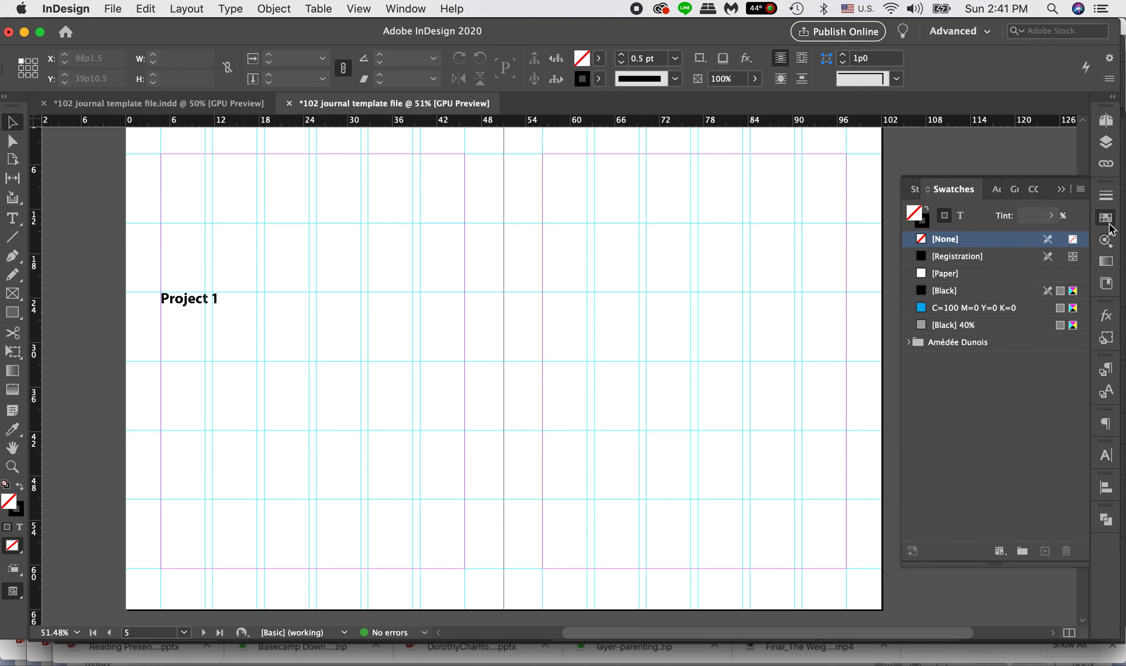
pyautogui.click(909, 343)
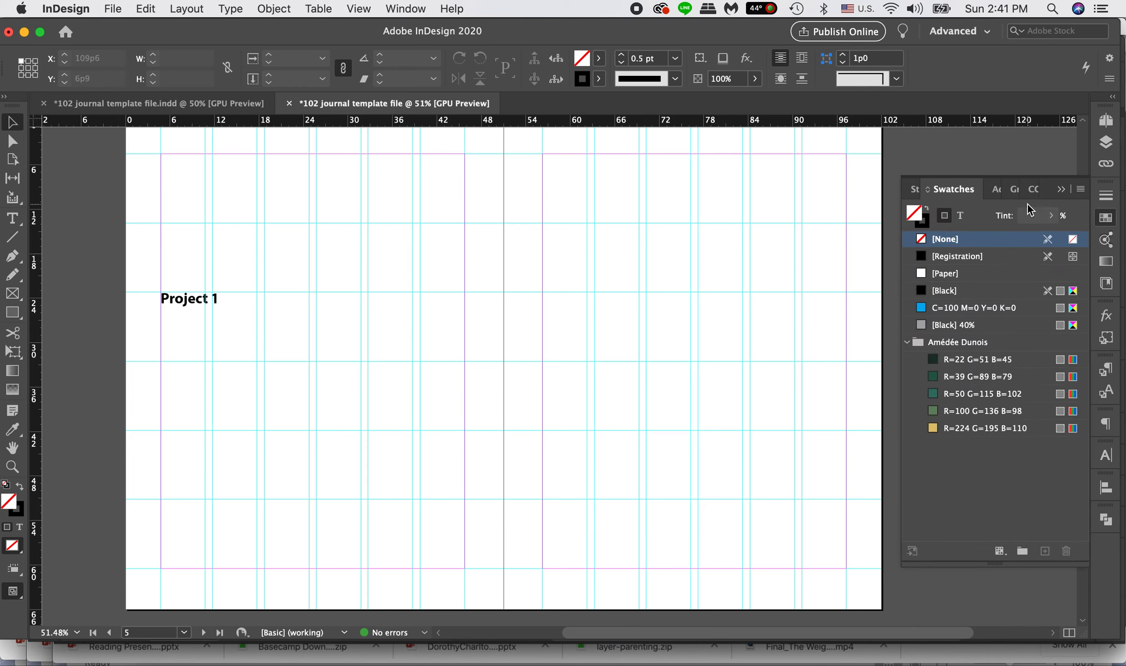
pyautogui.click(1015, 190)
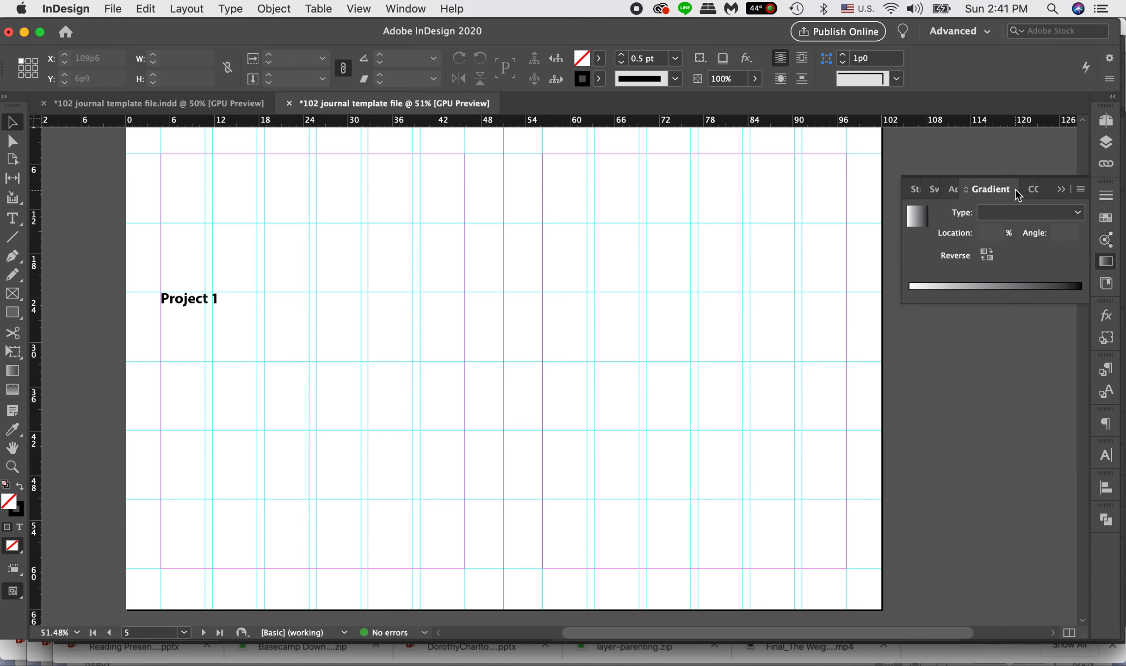
pyautogui.click(952, 191)
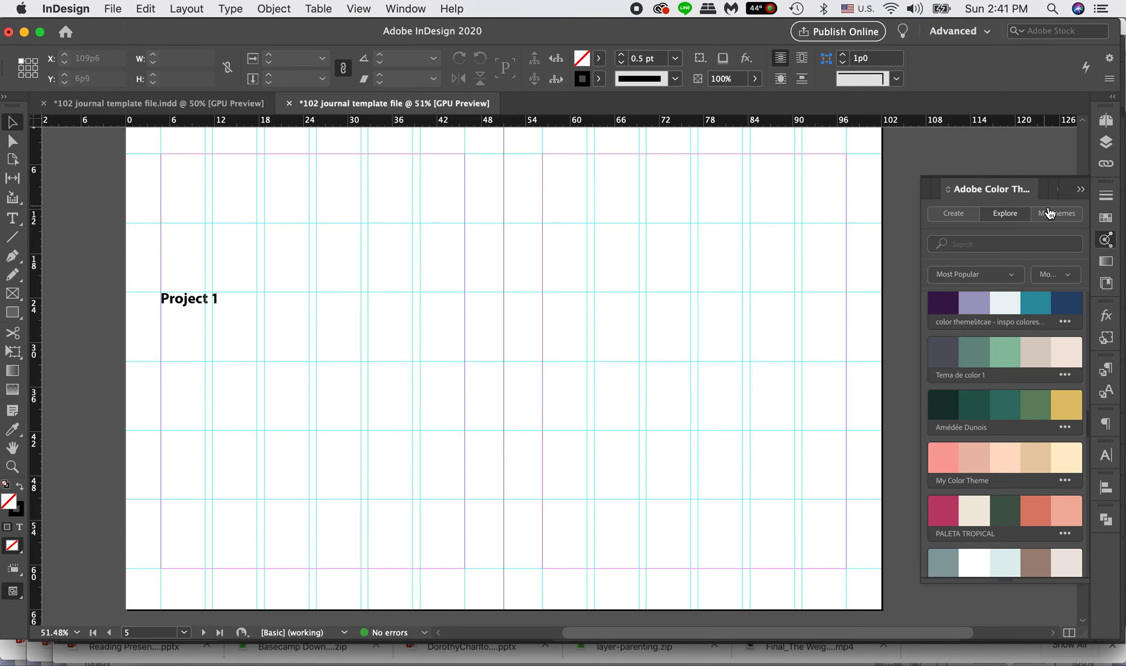
# Look at the character and paragraph styles and check which paragraph style the Project 1 headline uses.
pyautogui.click(1107, 396)
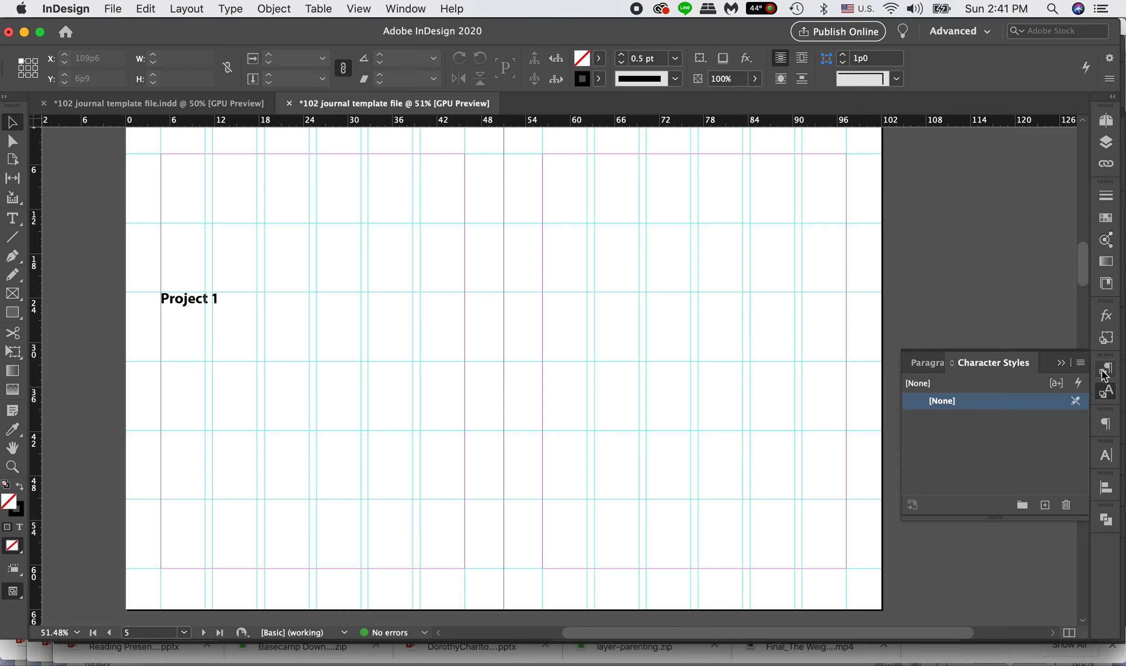
pyautogui.click(923, 362)
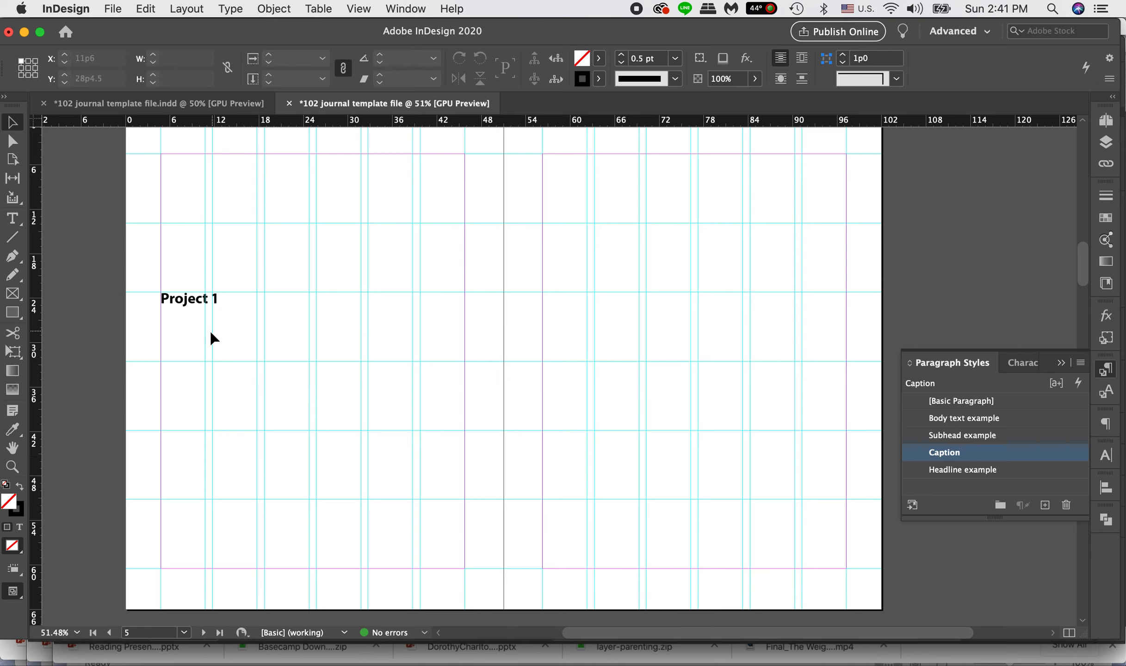
pyautogui.click(185, 301)
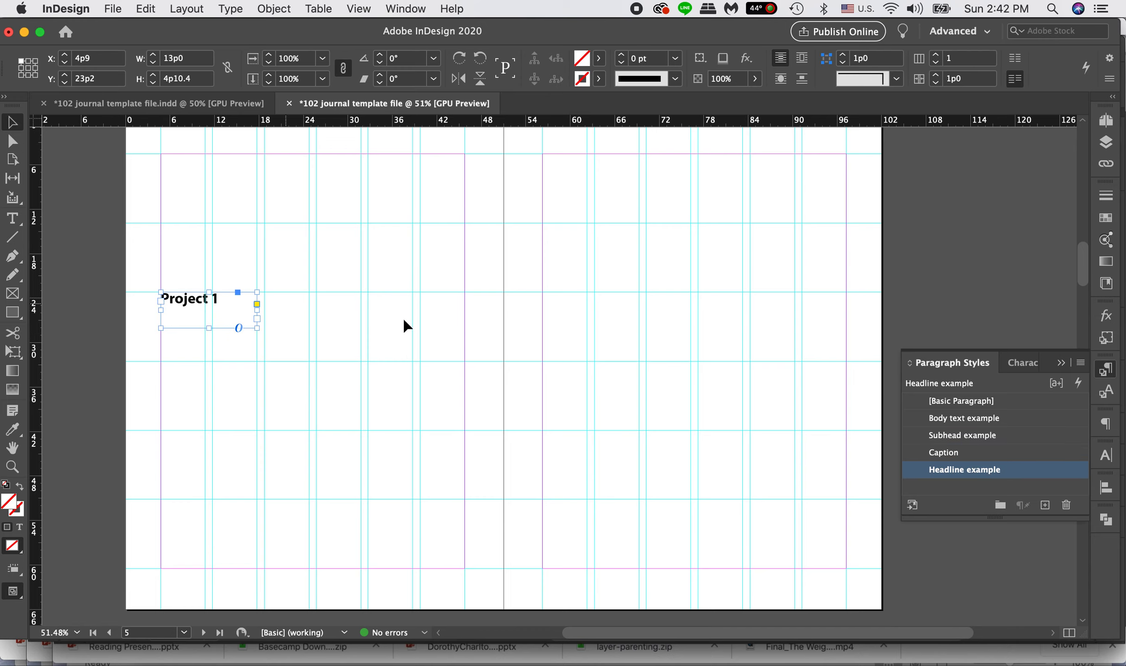
pyautogui.click(316, 316)
pyautogui.click(218, 300)
# Draw a rectangle frame about 20p3 by 21p6 in the left page's upper inner corner and show frame edges.
pyautogui.click(13, 297)
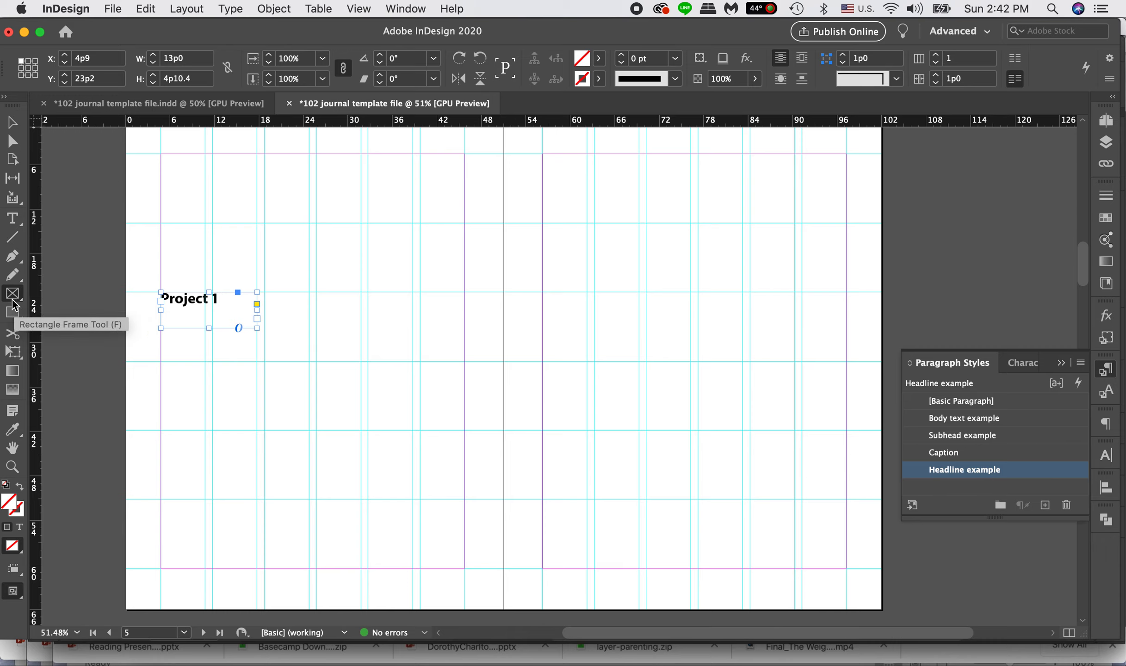
pyautogui.moveTo(316, 155); pyautogui.dragTo(465, 313)
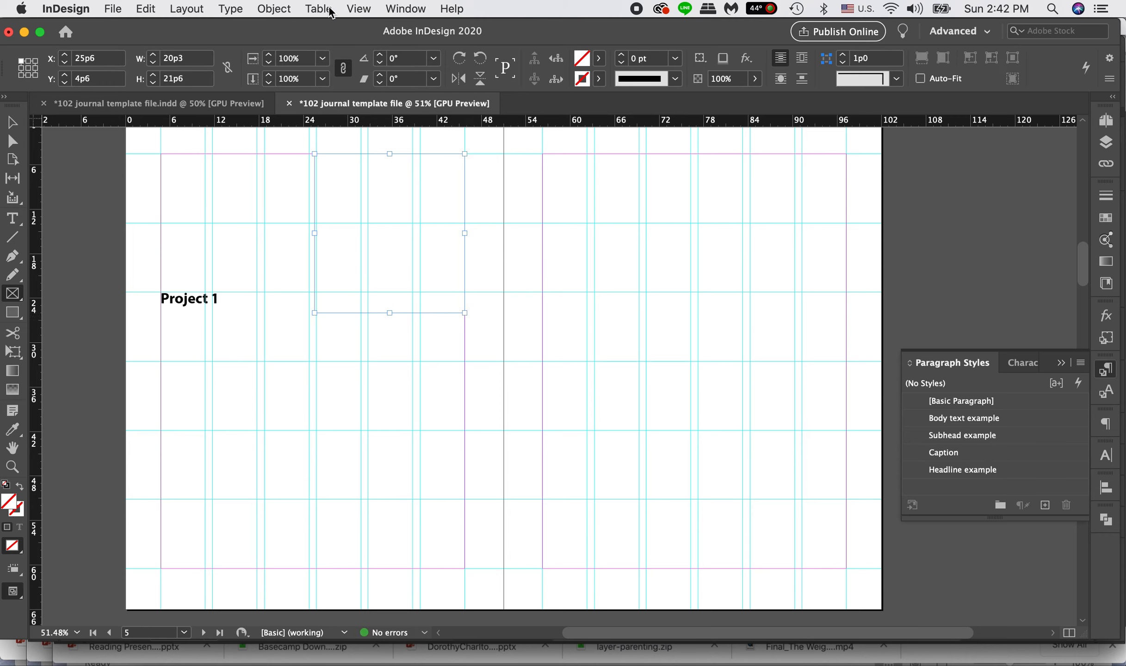
pyautogui.click(358, 8)
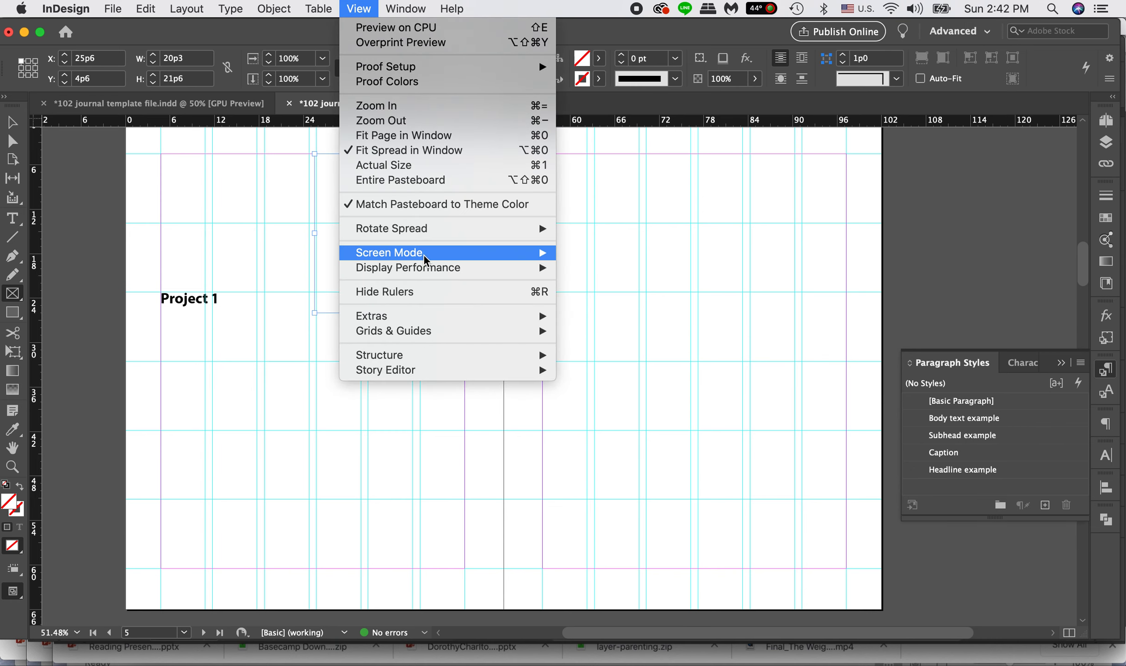
pyautogui.moveTo(426, 262)
pyautogui.moveTo(432, 316)
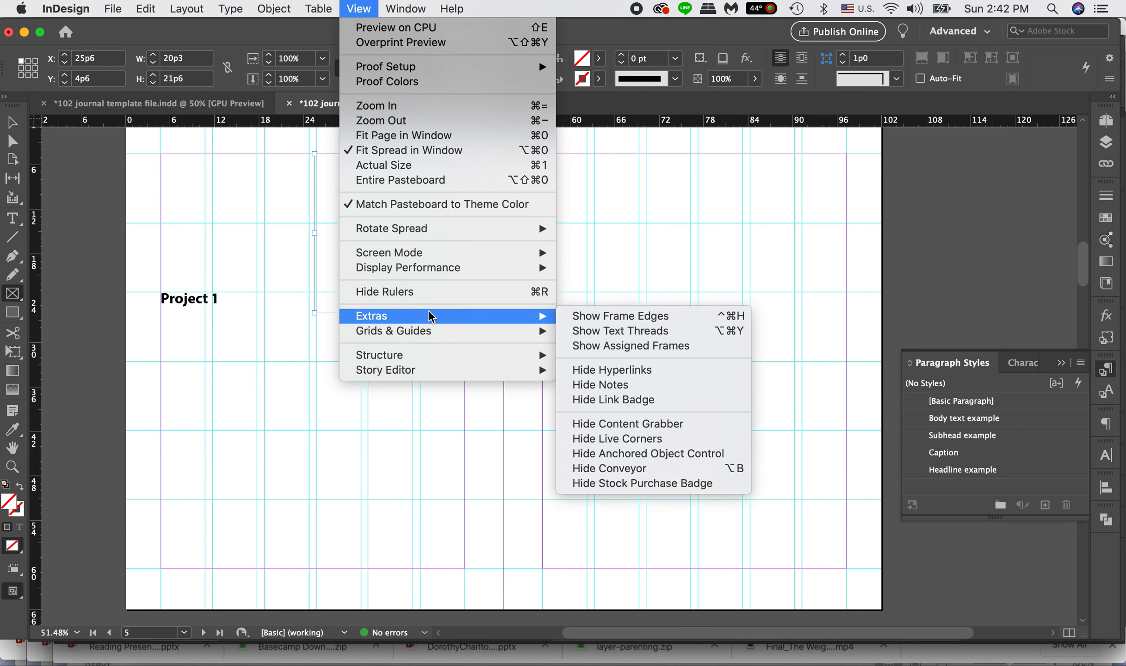
pyautogui.click(597, 319)
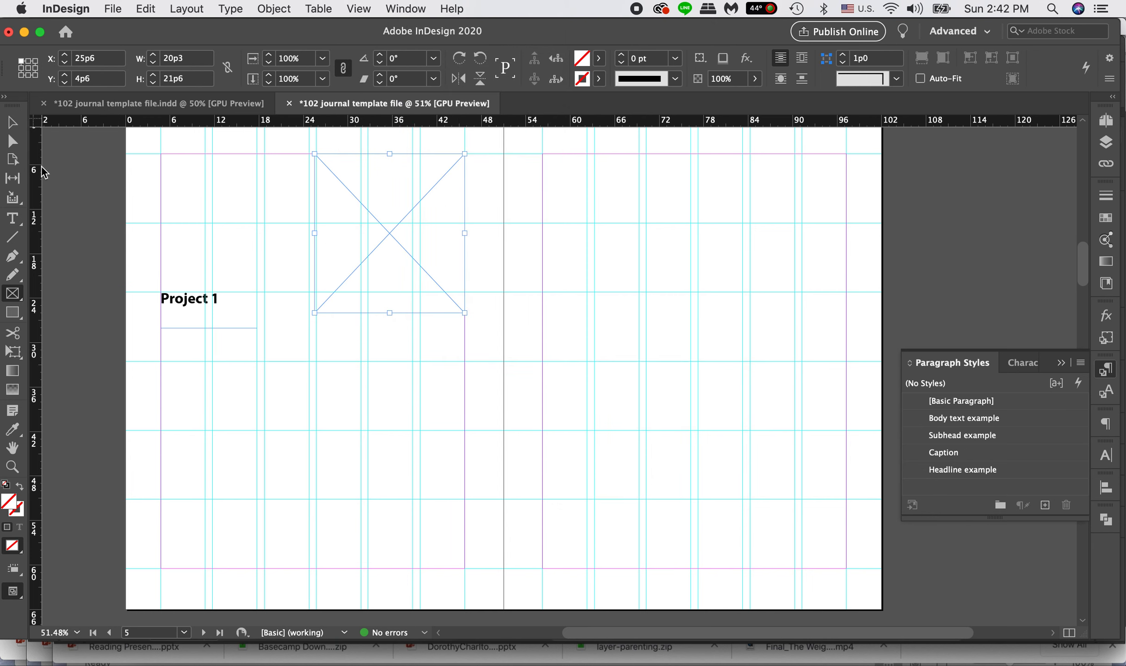
# Move the empty frame to the right page's upper inner margin corner and enlarge it to about 34p0 by 37p4.
pyautogui.click(13, 122)
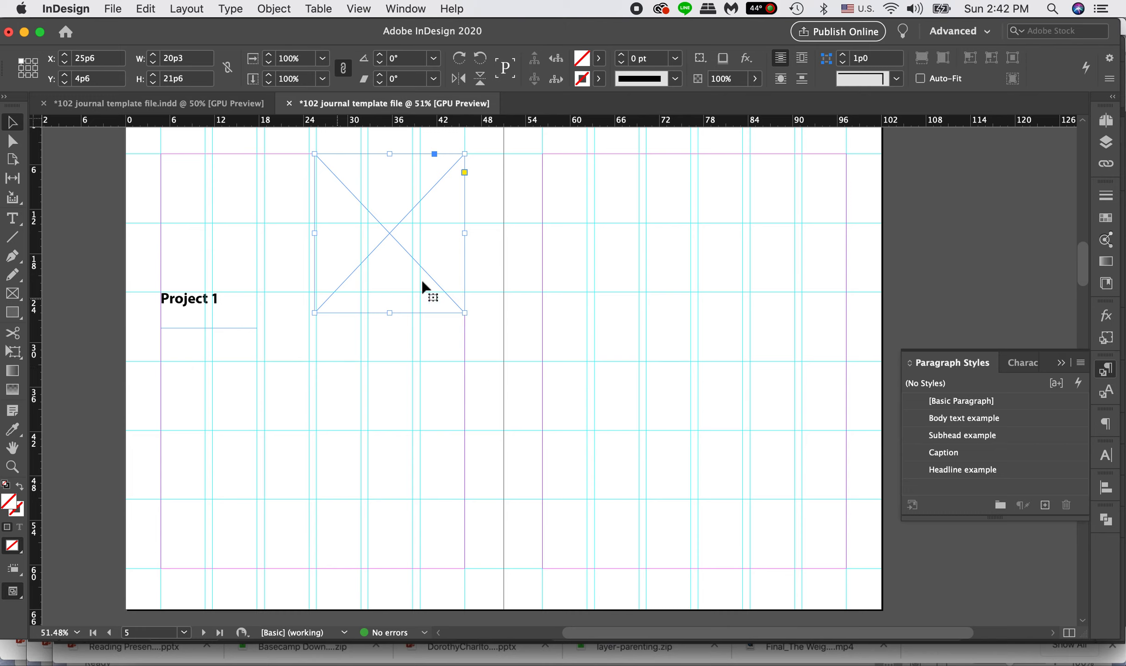
pyautogui.click(376, 250)
pyautogui.moveTo(377, 249); pyautogui.dragTo(607, 252)
pyautogui.click(692, 318)
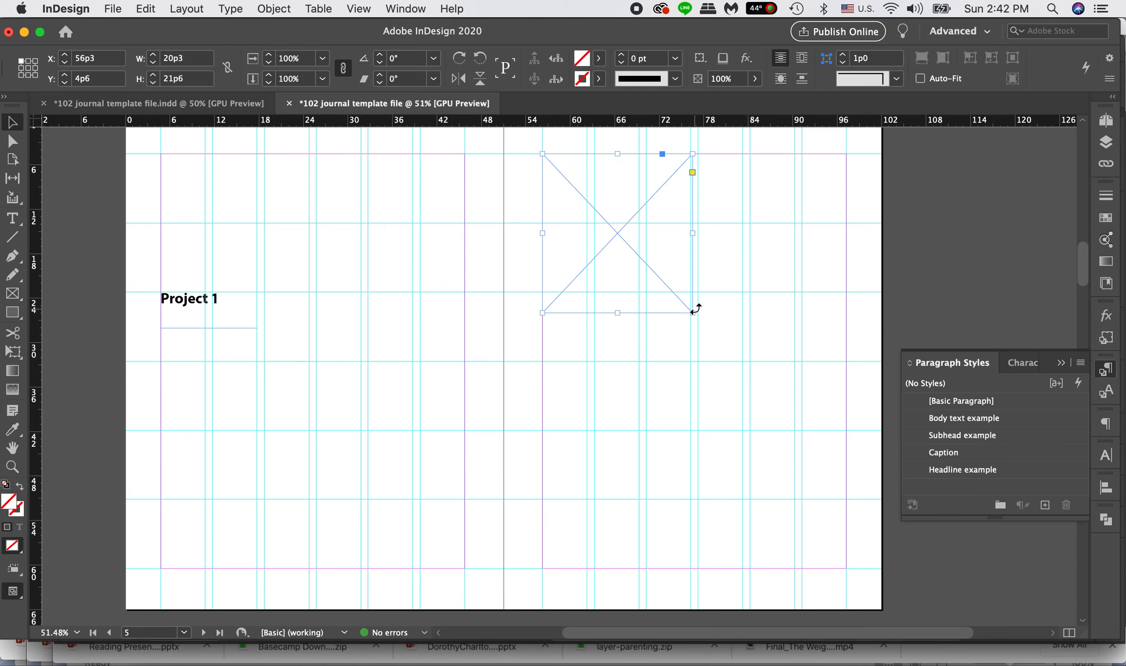
pyautogui.moveTo(693, 314); pyautogui.dragTo(795, 431)
pyautogui.click(833, 307)
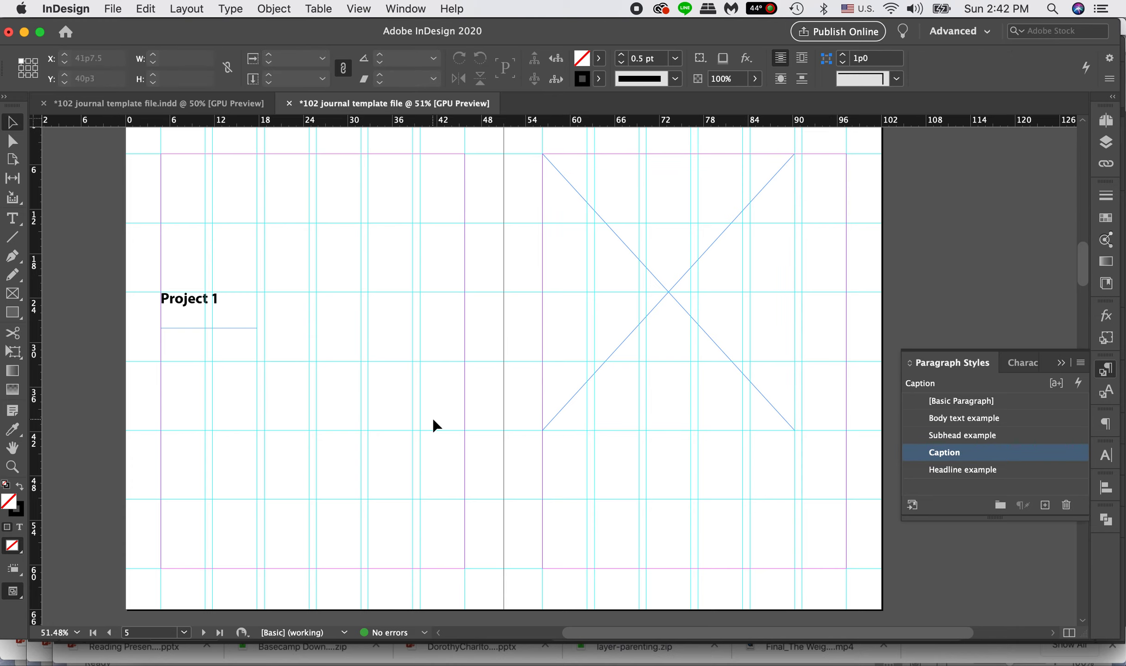
# Draw a plain rectangle about 20p0 by 31p0 on the left page and set its stroke weight to 1 pt.
pyautogui.click(14, 314)
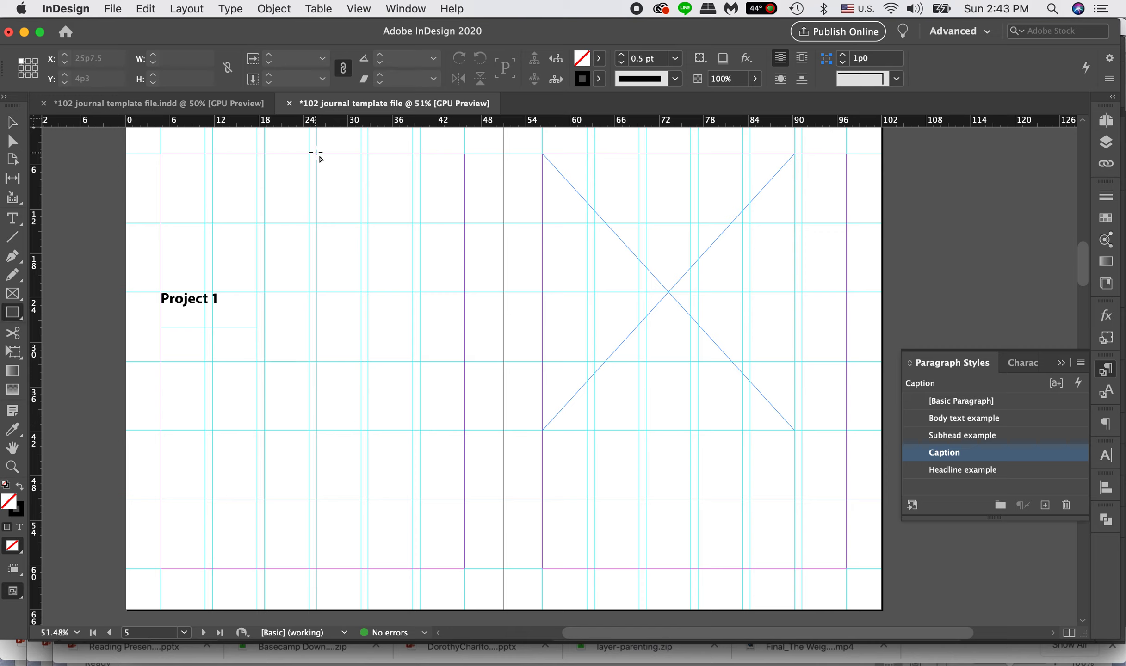
pyautogui.moveTo(316, 151); pyautogui.dragTo(465, 380)
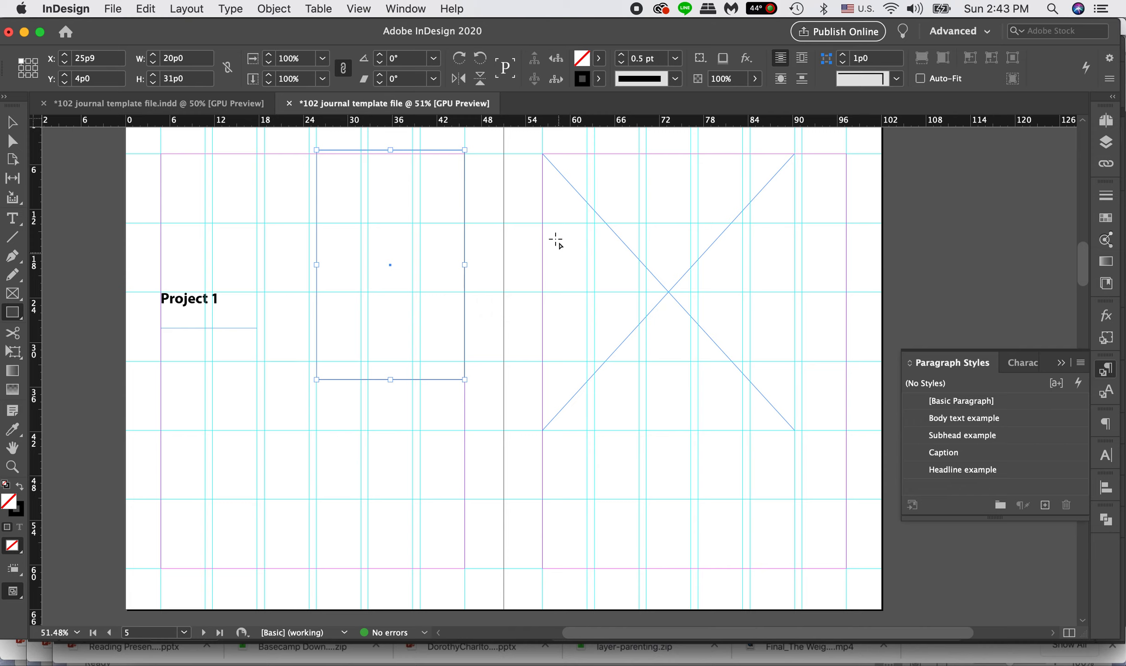
pyautogui.click(621, 61)
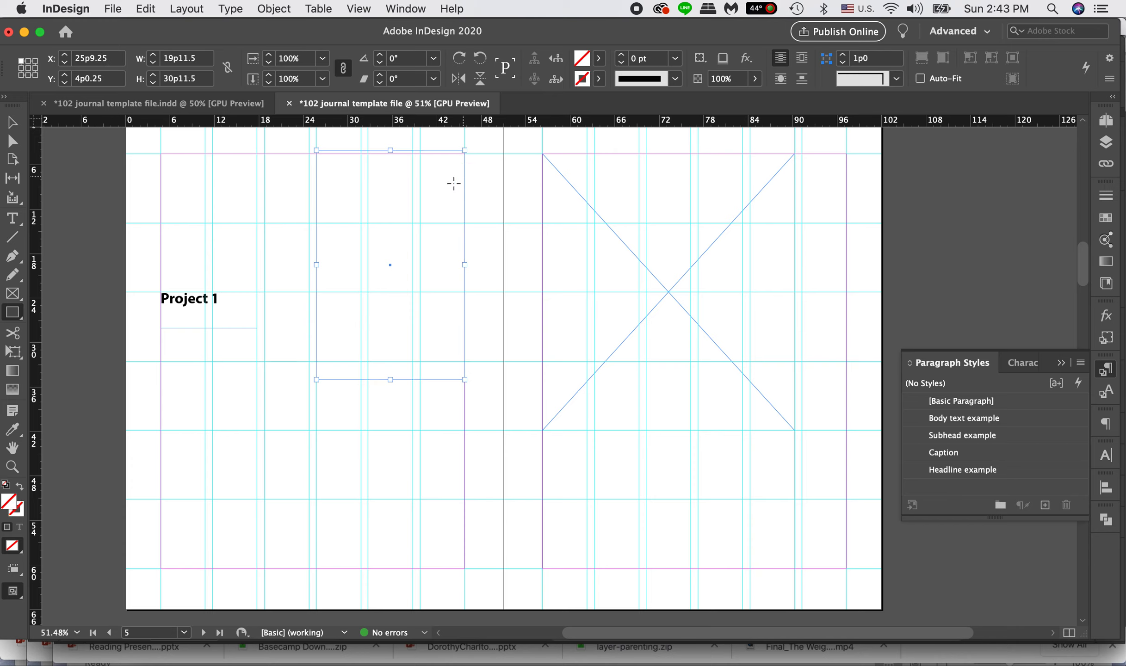
pyautogui.click(621, 54)
# Fill the left page's rectangle with the [Black] 40% swatch and deselect it.
pyautogui.click(600, 59)
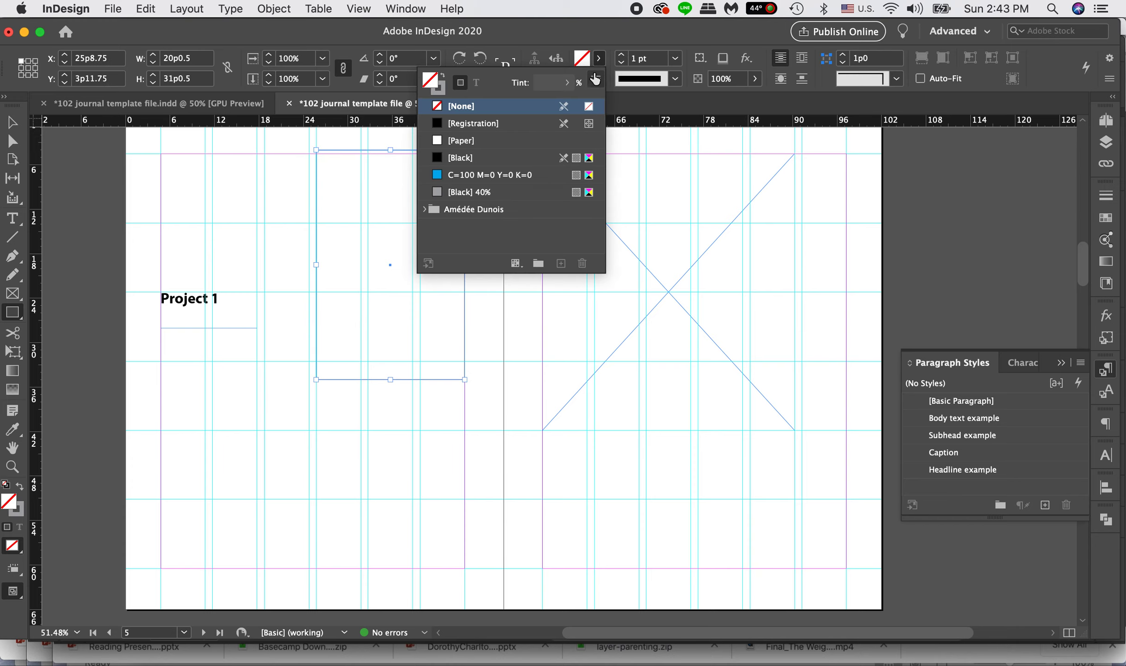
pyautogui.click(466, 189)
pyautogui.click(277, 254)
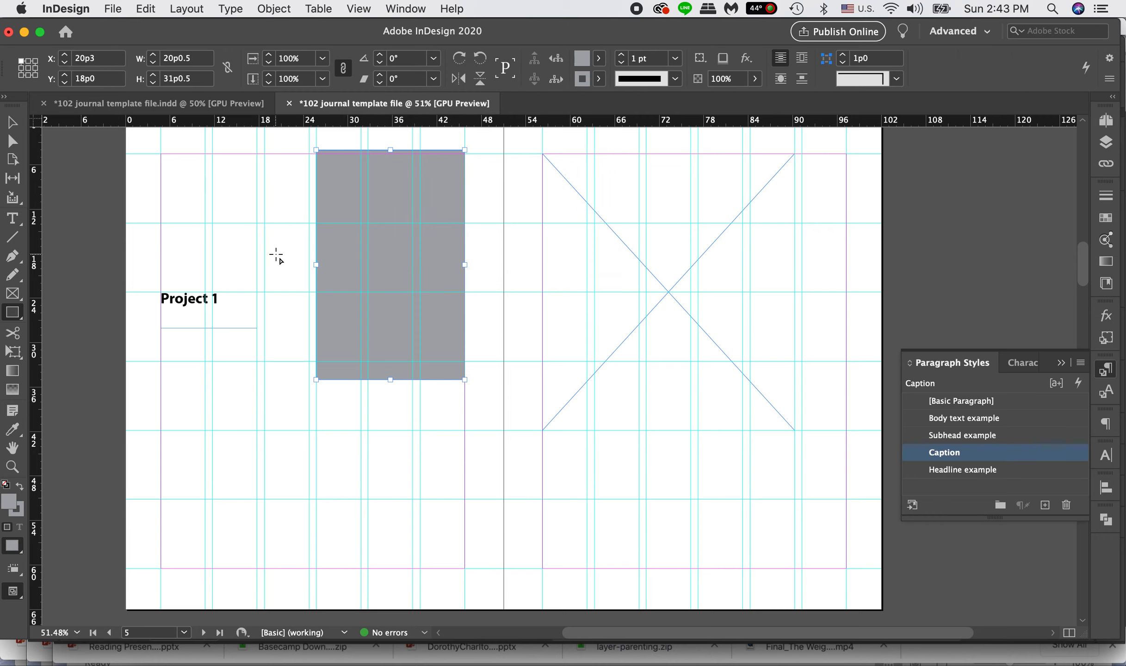
pyautogui.press('Escape')
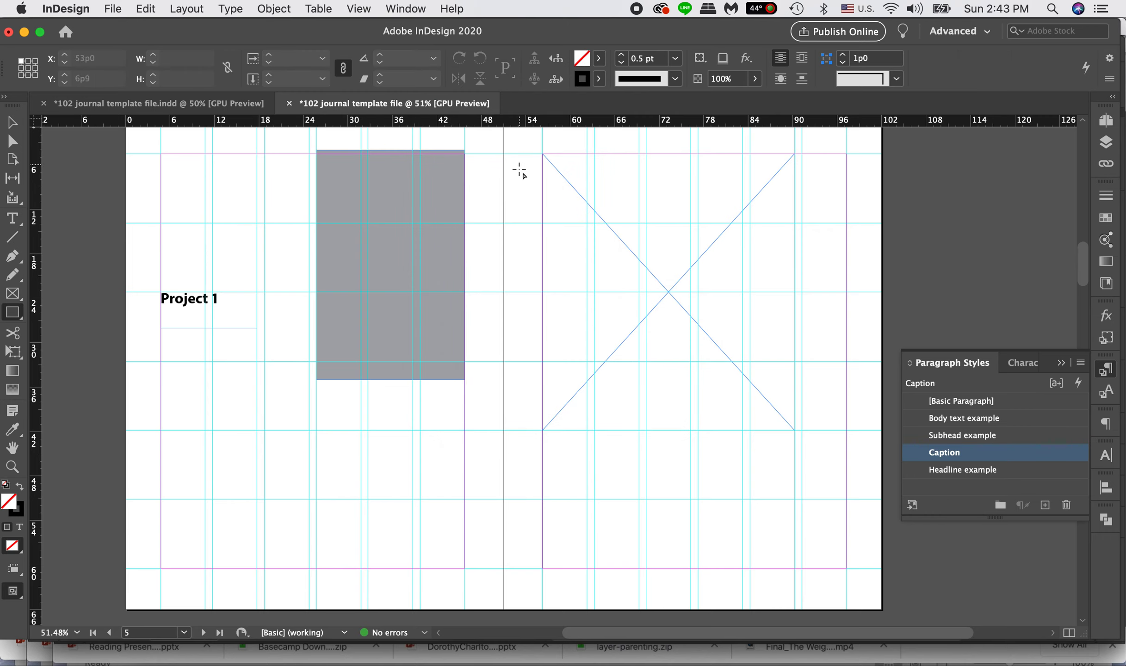
# Delete the grey-filled rectangle from the left page.
pyautogui.click(13, 122)
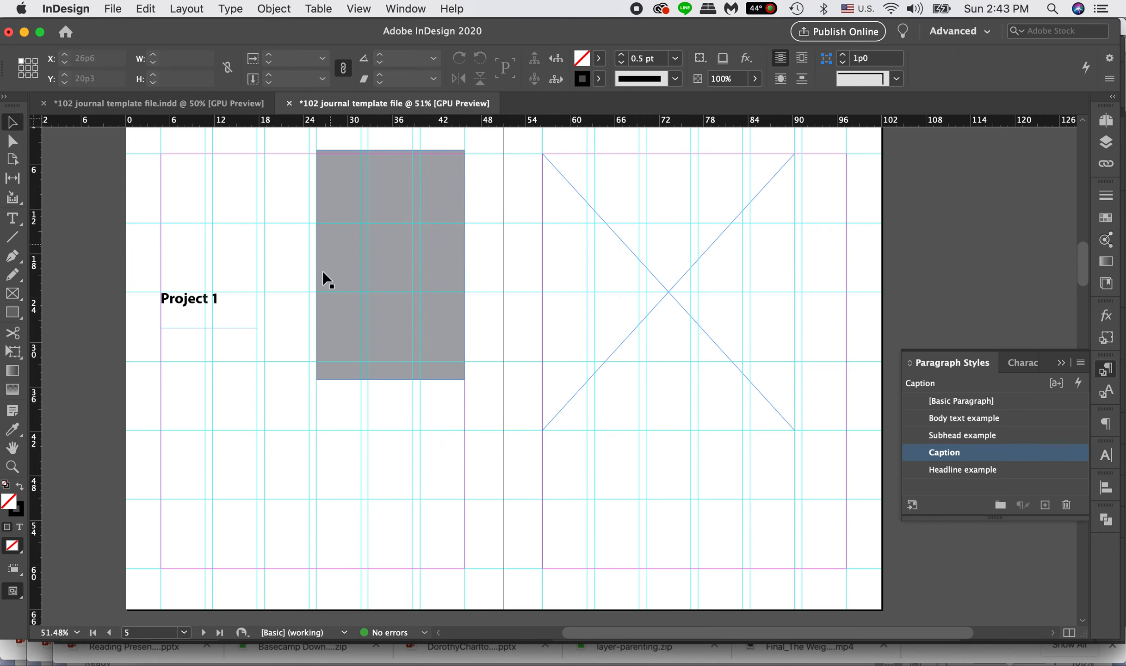
pyautogui.click(349, 242)
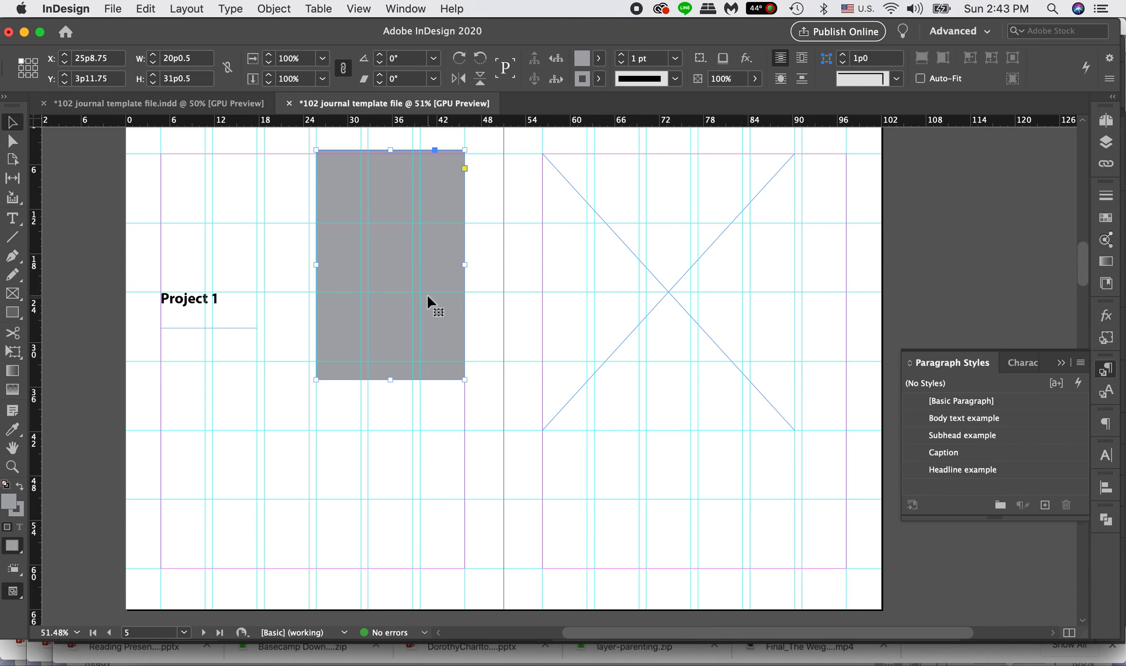
pyautogui.press('BackSpace')
# Draw a rectangle frame at the left page's upper inner margin corner and shrink it to about two grid columns wide.
pyautogui.click(624, 352)
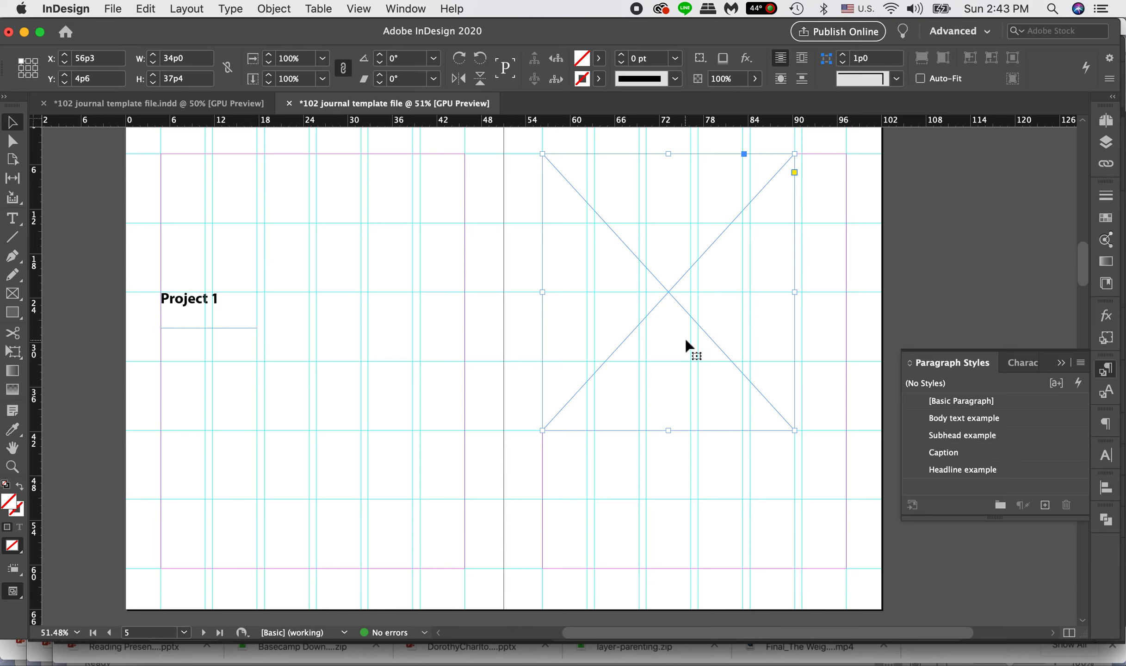
pyautogui.click(16, 301)
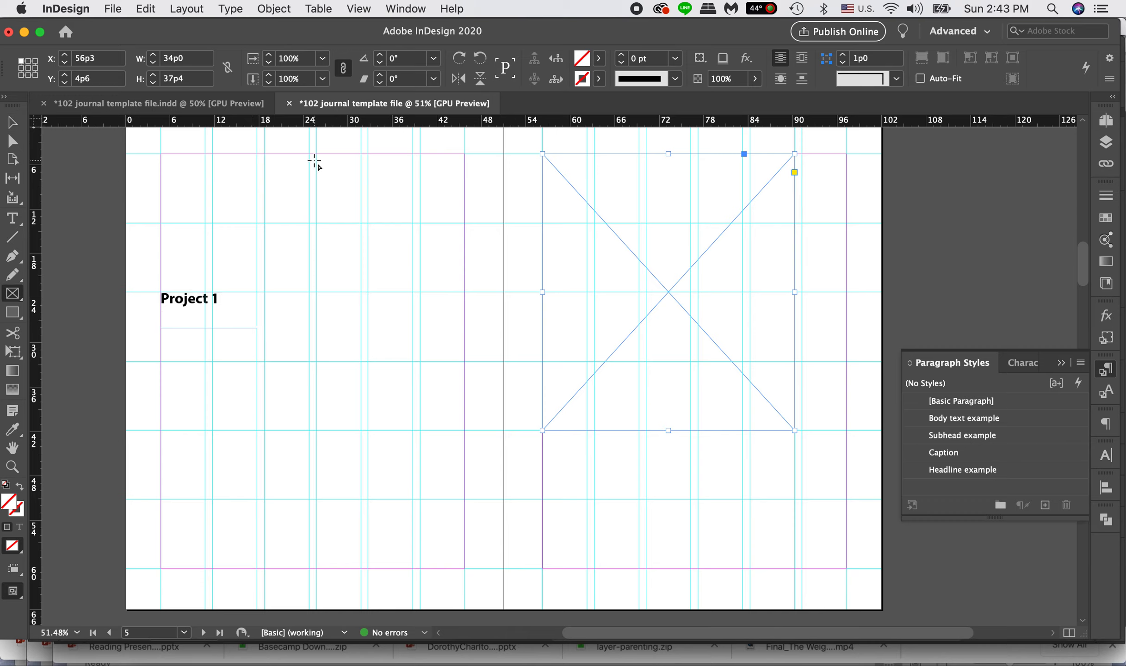
pyautogui.moveTo(317, 154); pyautogui.dragTo(468, 361)
pyautogui.click(12, 123)
pyautogui.moveTo(317, 362); pyautogui.dragTo(371, 253)
pyautogui.click(470, 300)
pyautogui.click(441, 230)
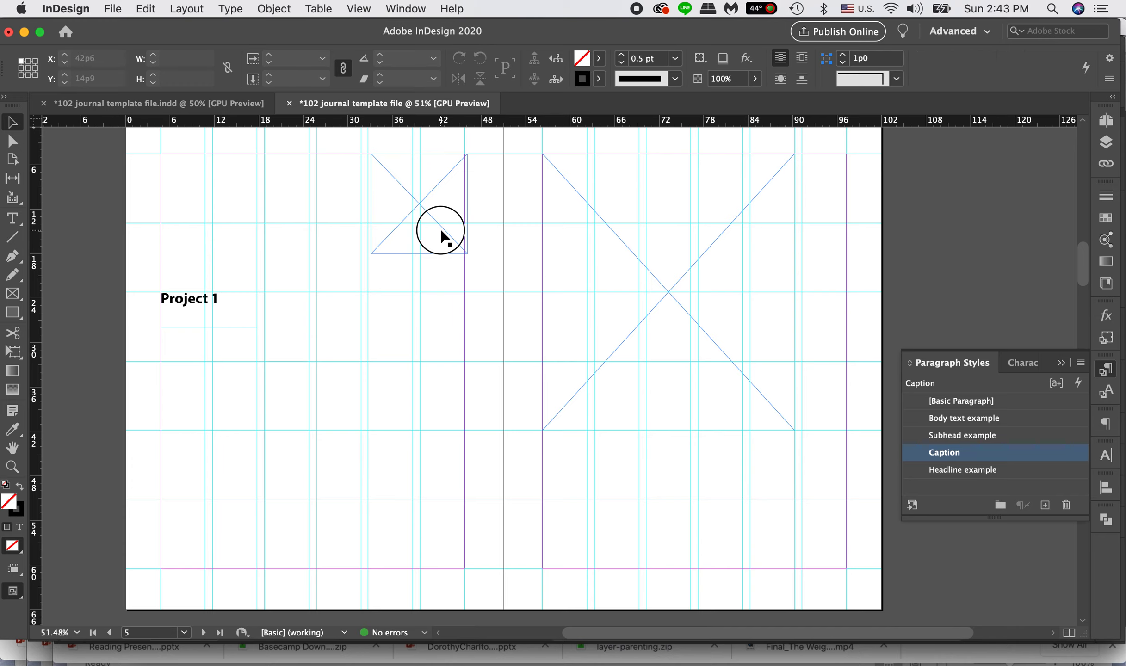
# Align the small image frame's right edge with the left page's inner margin and deselect it.
pyautogui.moveTo(430, 227); pyautogui.dragTo(426, 234)
pyautogui.click(477, 277)
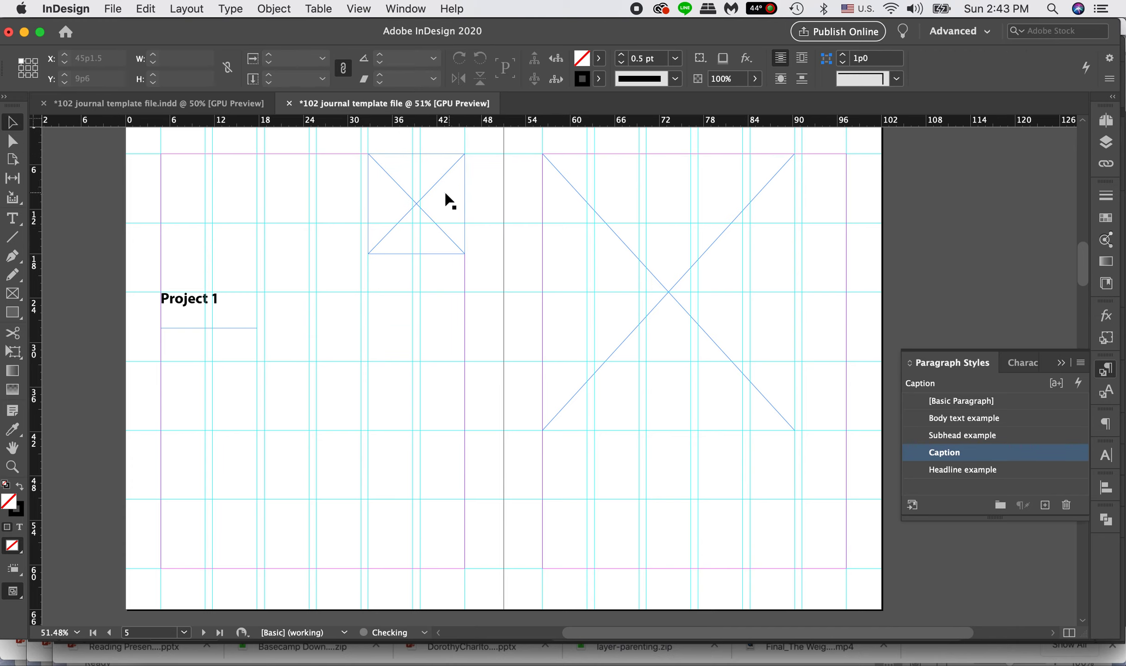
pyautogui.scroll(2, 456, 185)
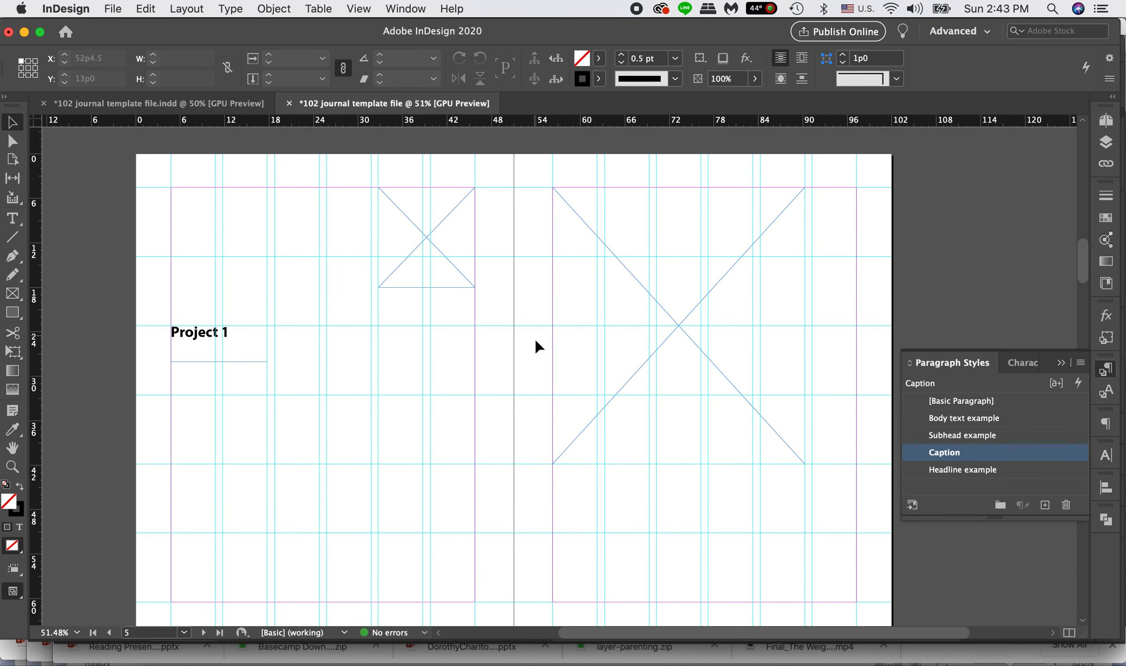
# Move the small image frame to X 25p9 and enlarge it to 20p0 by 16p6, reaching the left page's inner margin.
pyautogui.click(442, 236)
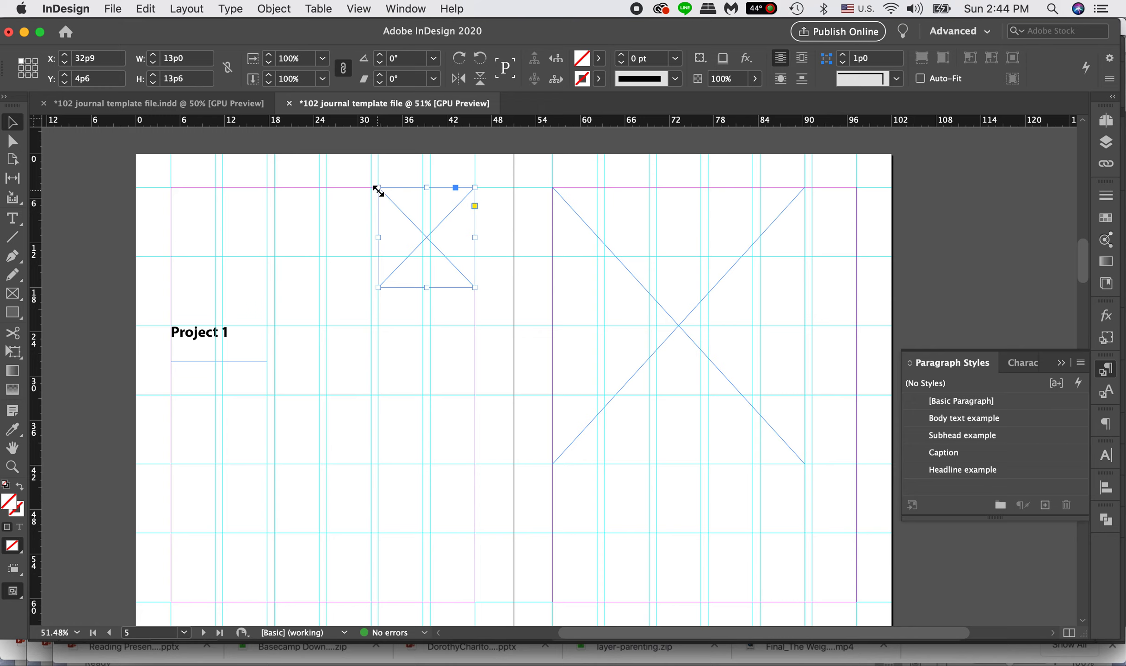
pyautogui.click(412, 237)
pyautogui.moveTo(411, 237); pyautogui.dragTo(361, 240)
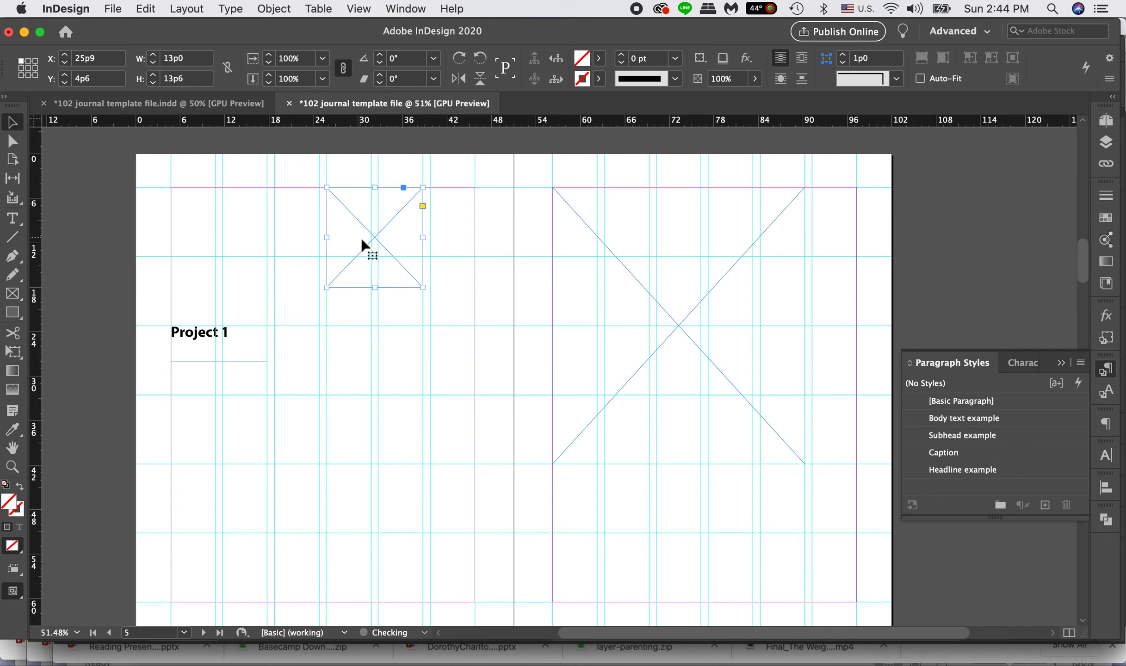
pyautogui.moveTo(423, 288); pyautogui.dragTo(475, 310)
# Draw a text frame about 13p0 by 28p0 below the Project 1 heading and fill it with placeholder text.
pyautogui.scroll(-2, 571, 367)
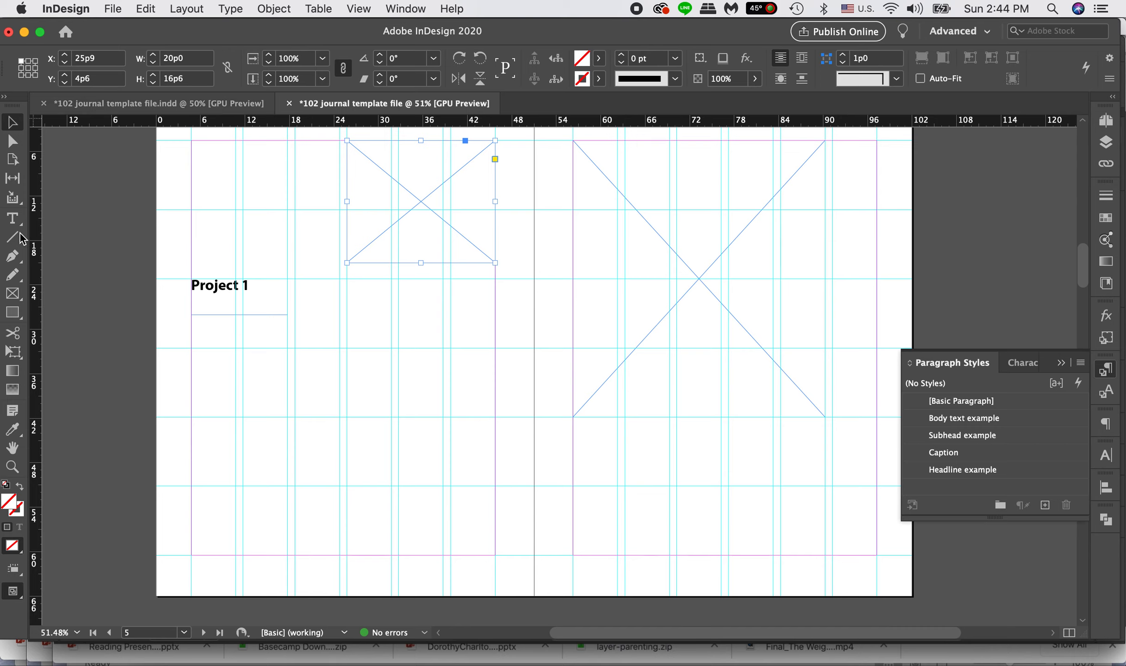
pyautogui.click(13, 218)
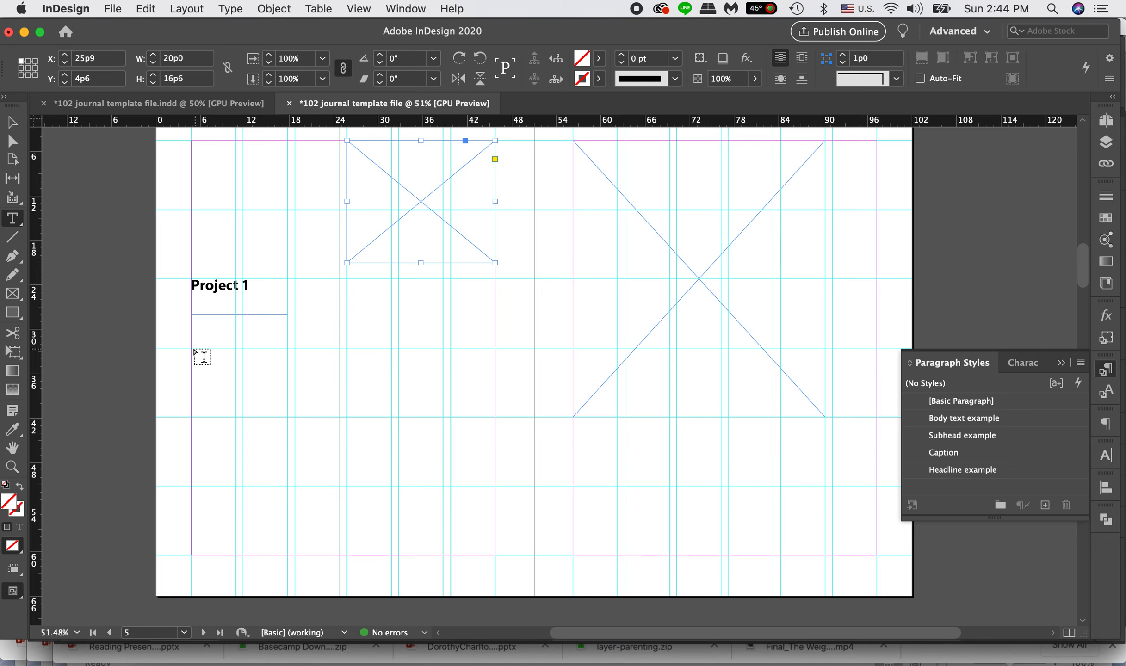
pyautogui.moveTo(191, 349); pyautogui.dragTo(289, 558)
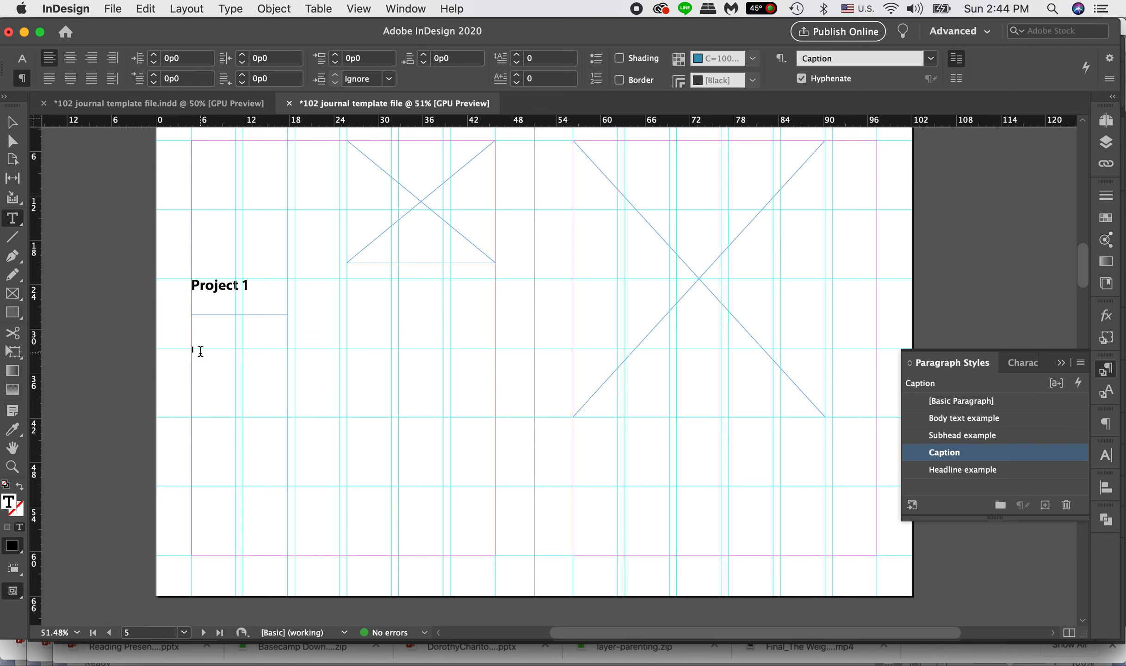
pyautogui.click(237, 10)
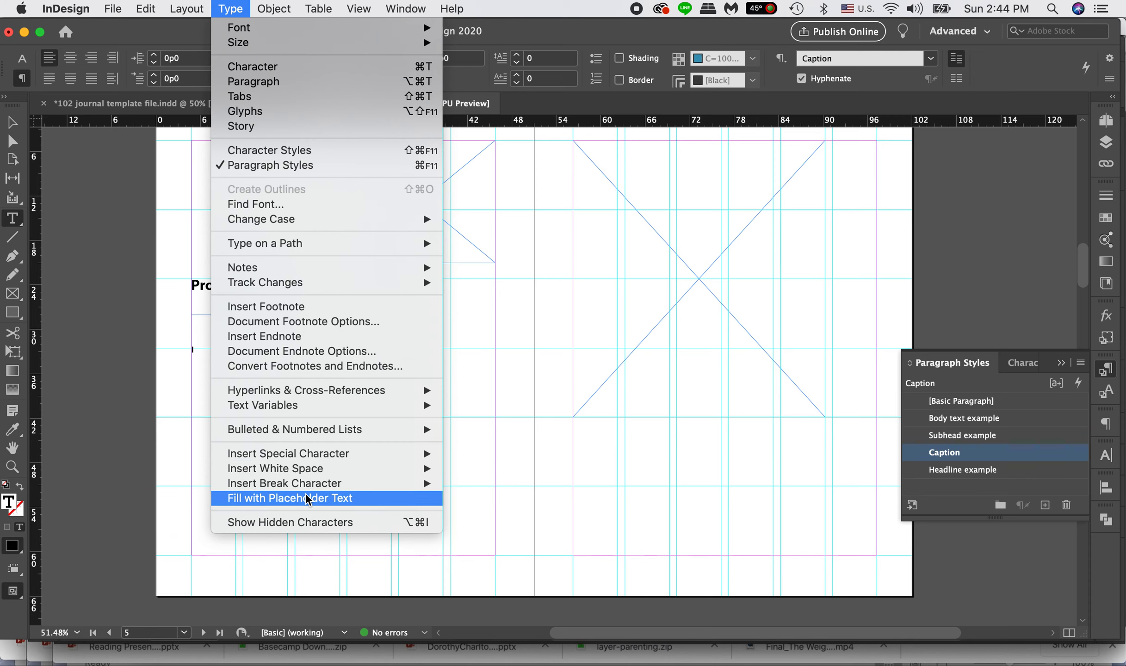
pyautogui.click(321, 499)
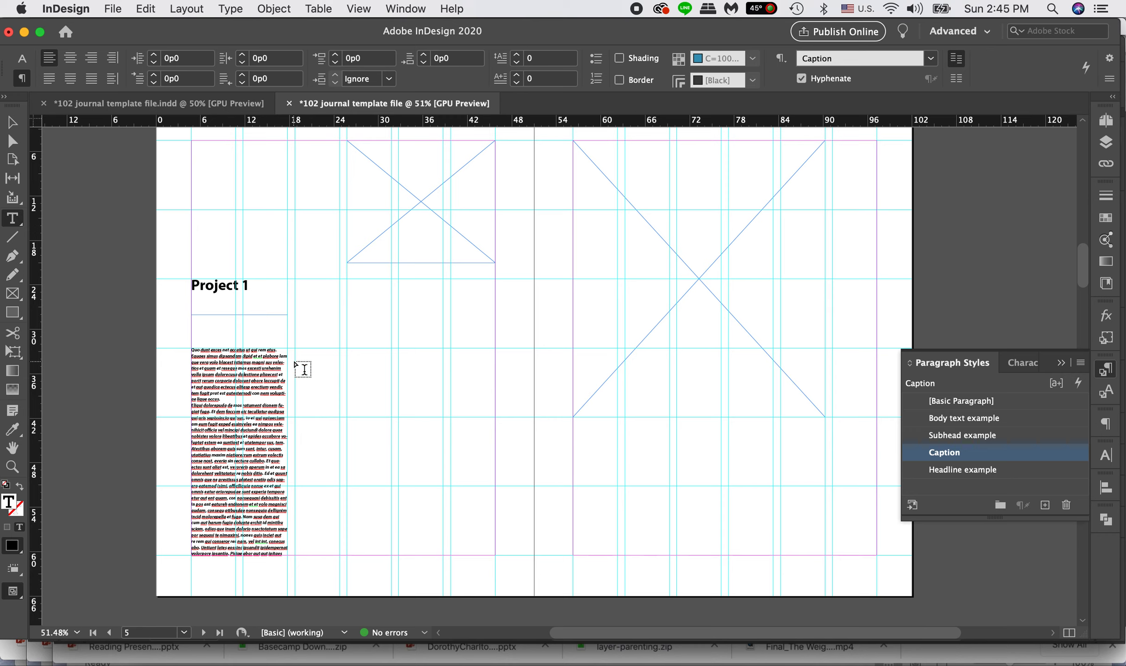
pyautogui.press('Escape')
pyautogui.click(336, 493)
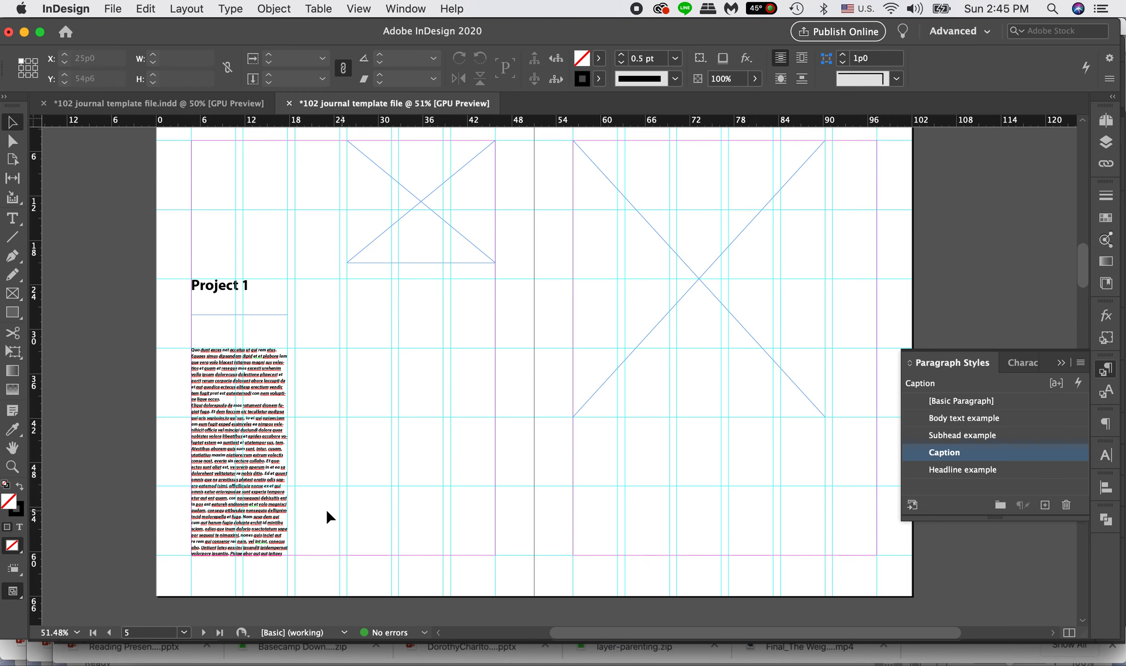
# Apply the Body text example paragraph style to the placeholder text frame and deselect it.
pyautogui.click(257, 507)
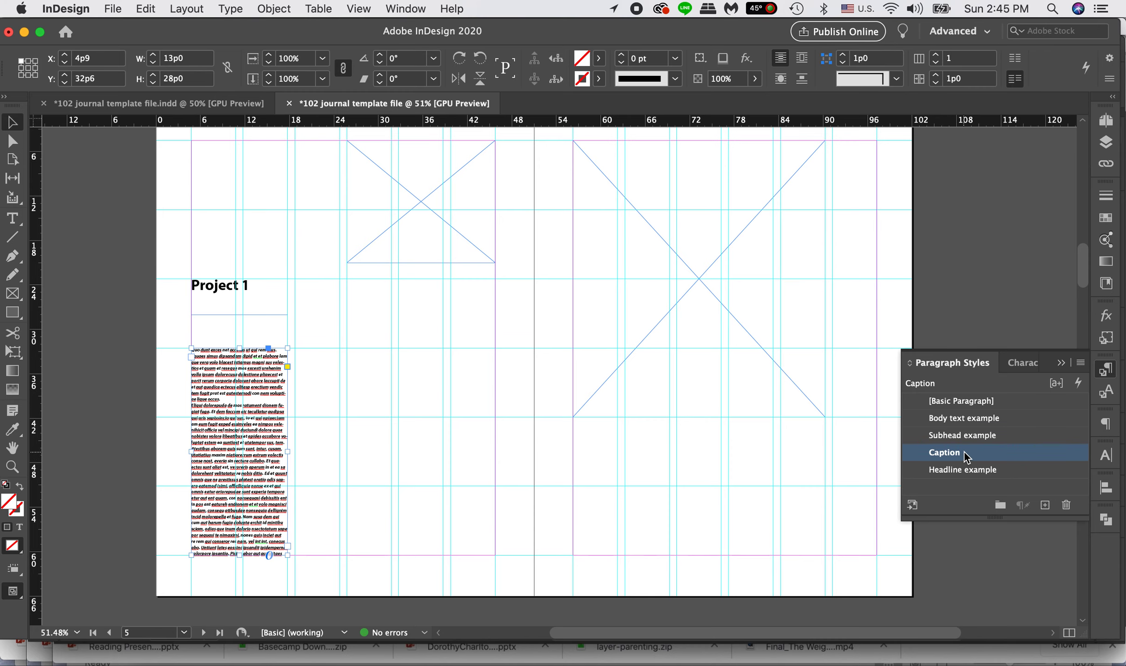
pyautogui.click(974, 419)
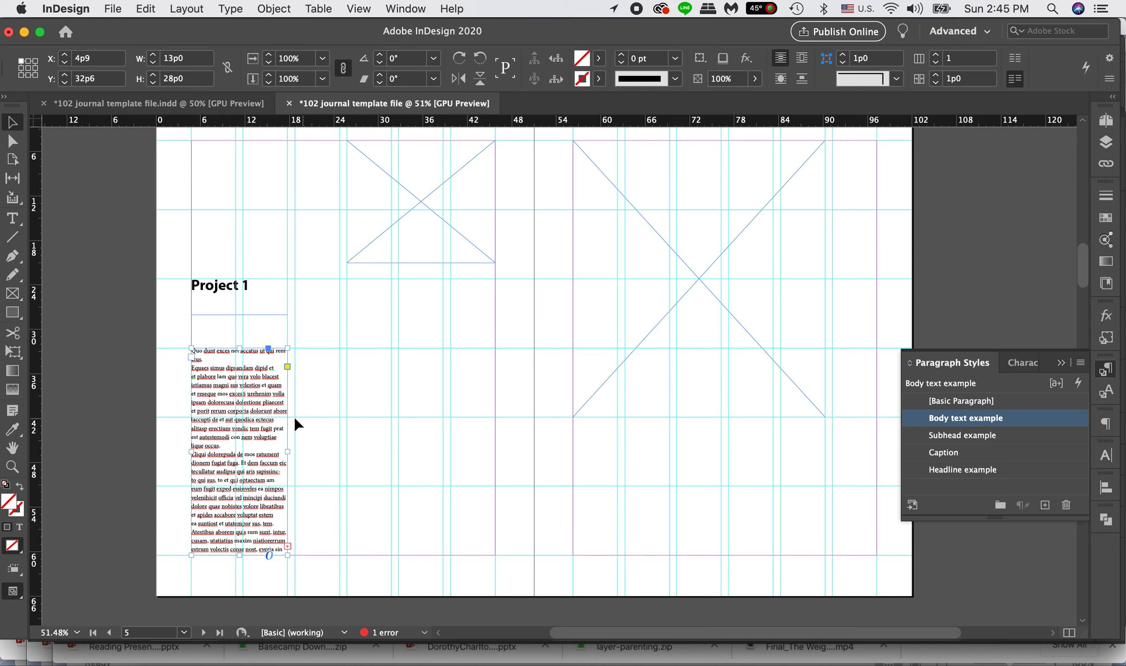
pyautogui.click(327, 423)
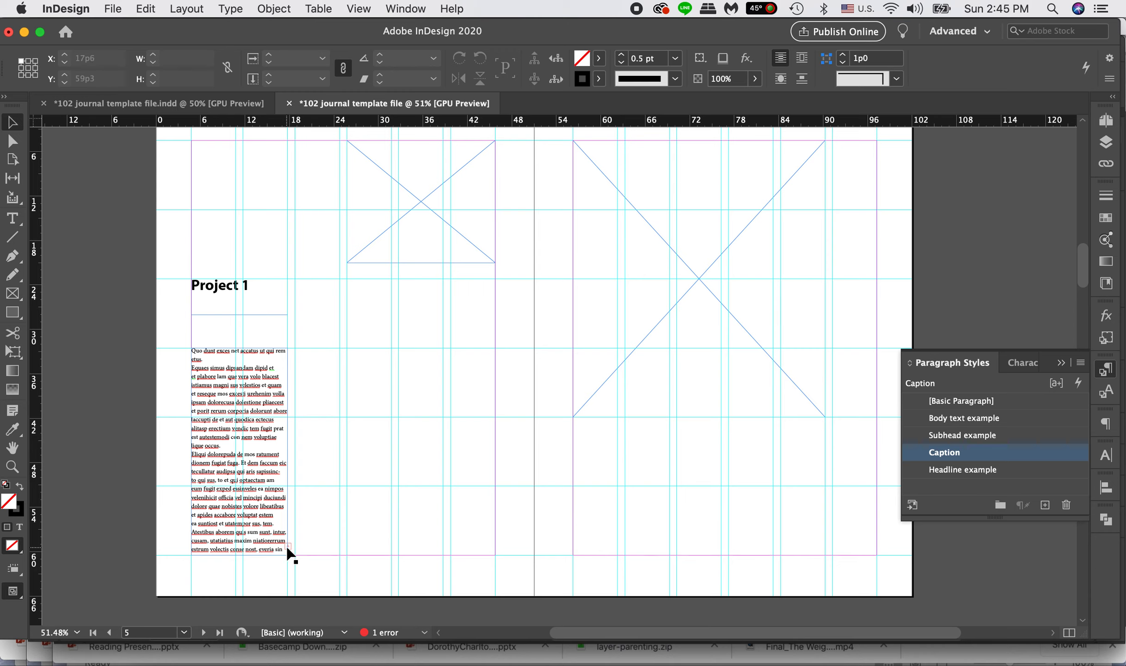
# Flow the overset body text into a linked frame in the adjacent column, at X 18p9 and Y 32p6.
pyautogui.click(289, 547)
pyautogui.click(288, 548)
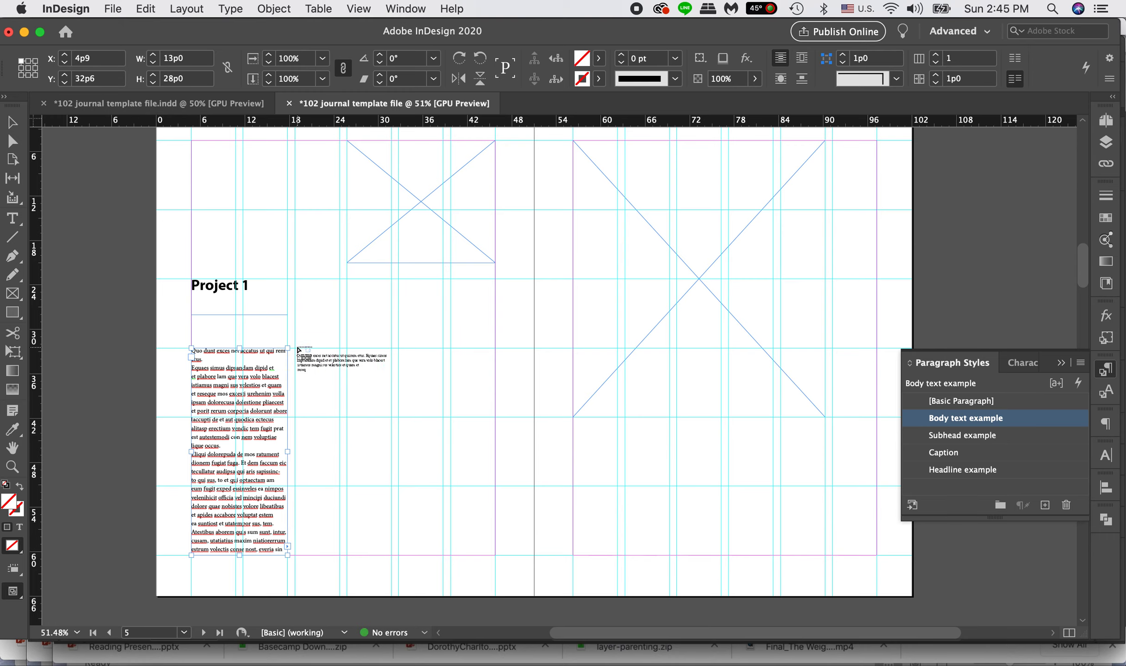
pyautogui.click(300, 352)
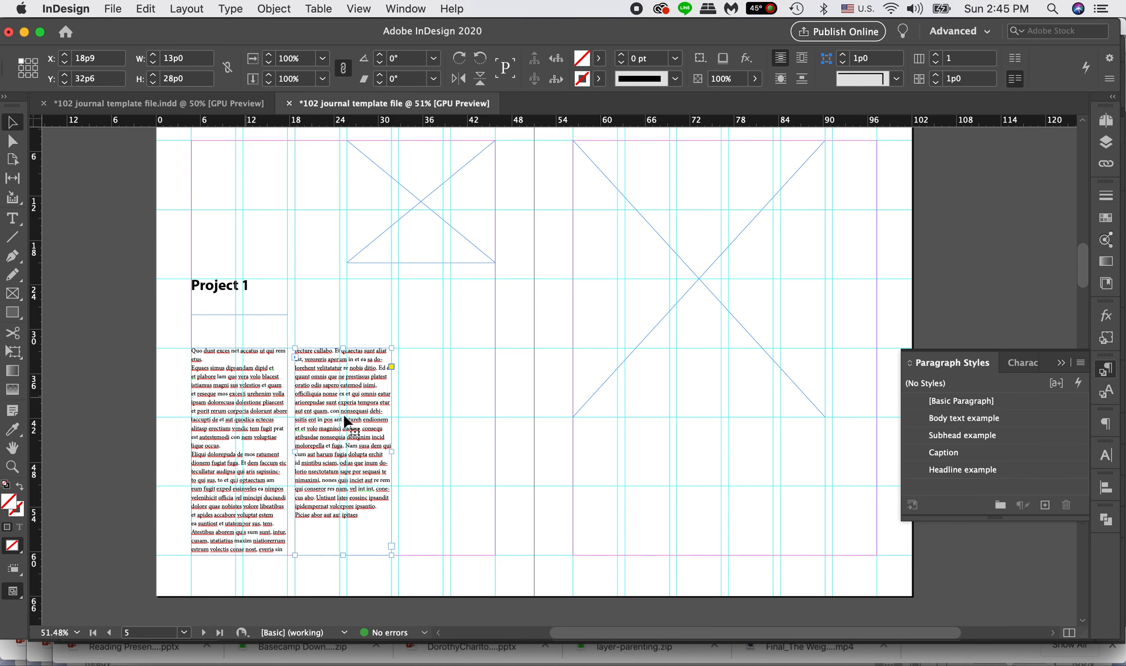
pyautogui.click(428, 380)
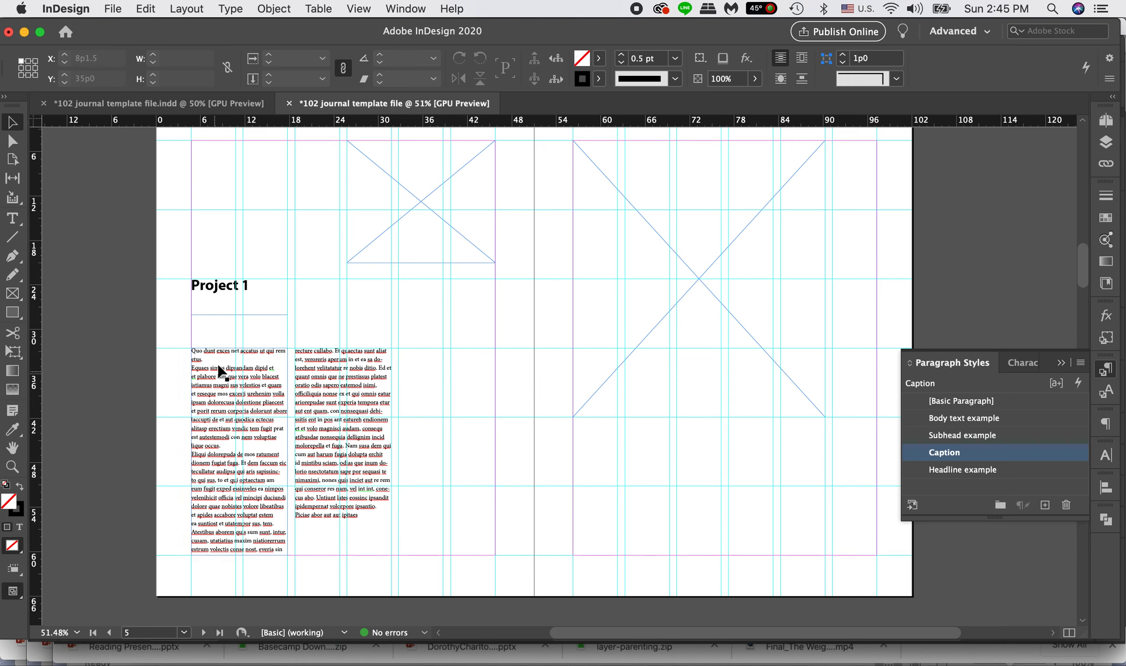
# Add the line "Process" above the body text and apply the Subhead example paragraph style to it.
pyautogui.doubleClick(194, 351)
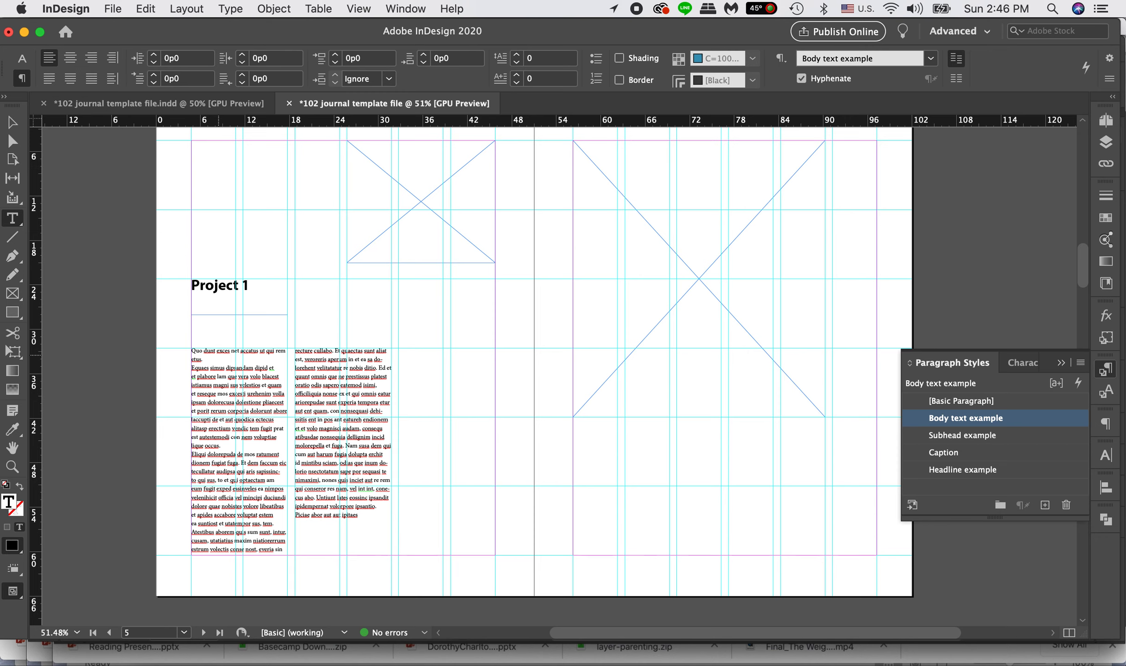
pyautogui.write('Process')
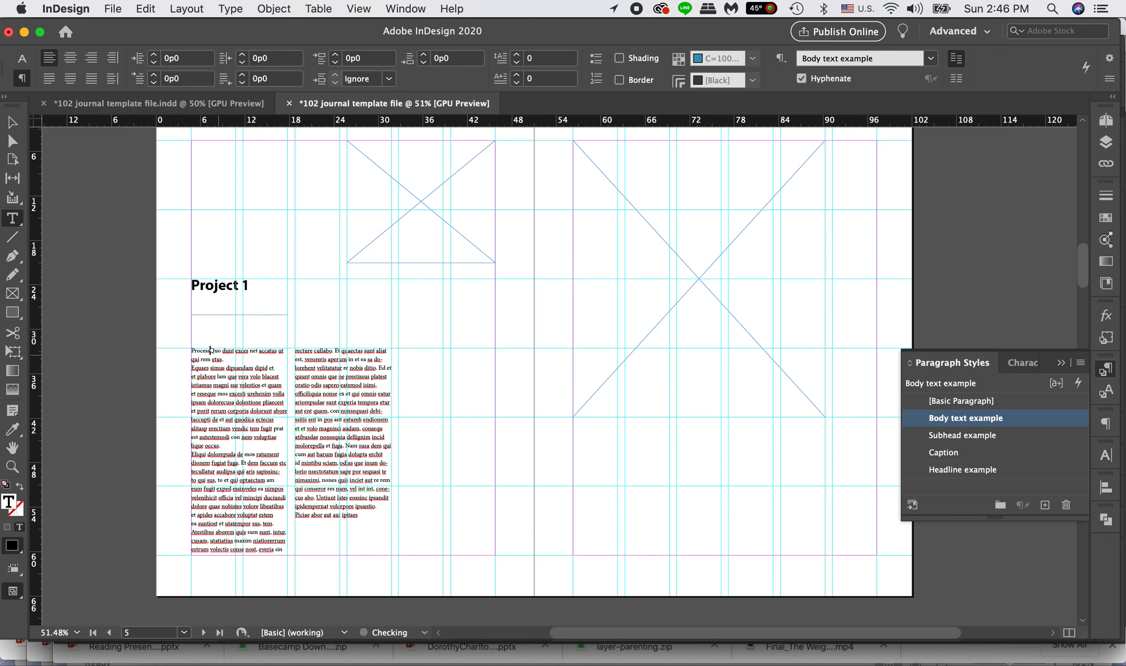
pyautogui.press('Return')
pyautogui.moveTo(221, 351); pyautogui.dragTo(150, 352)
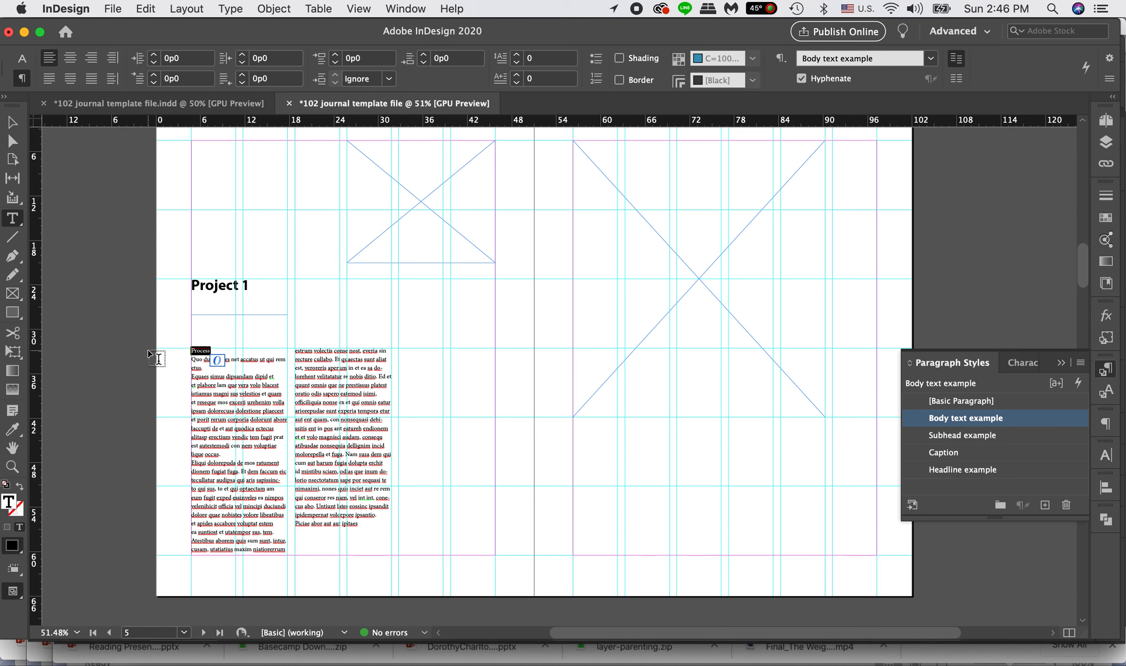
pyautogui.click(962, 435)
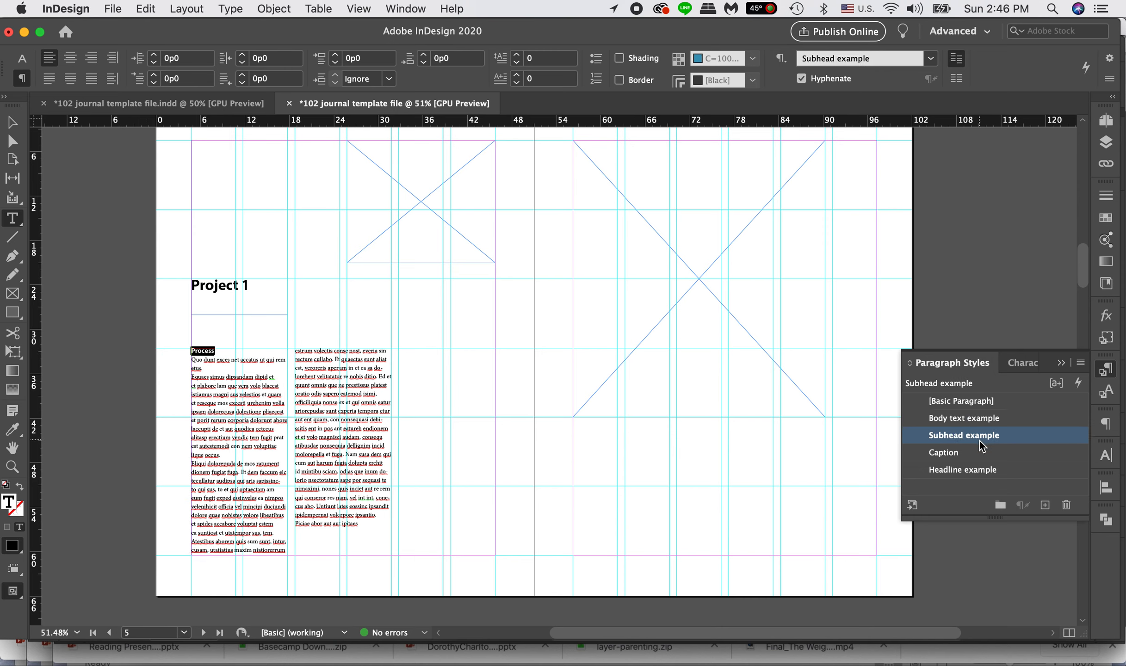
pyautogui.click(13, 123)
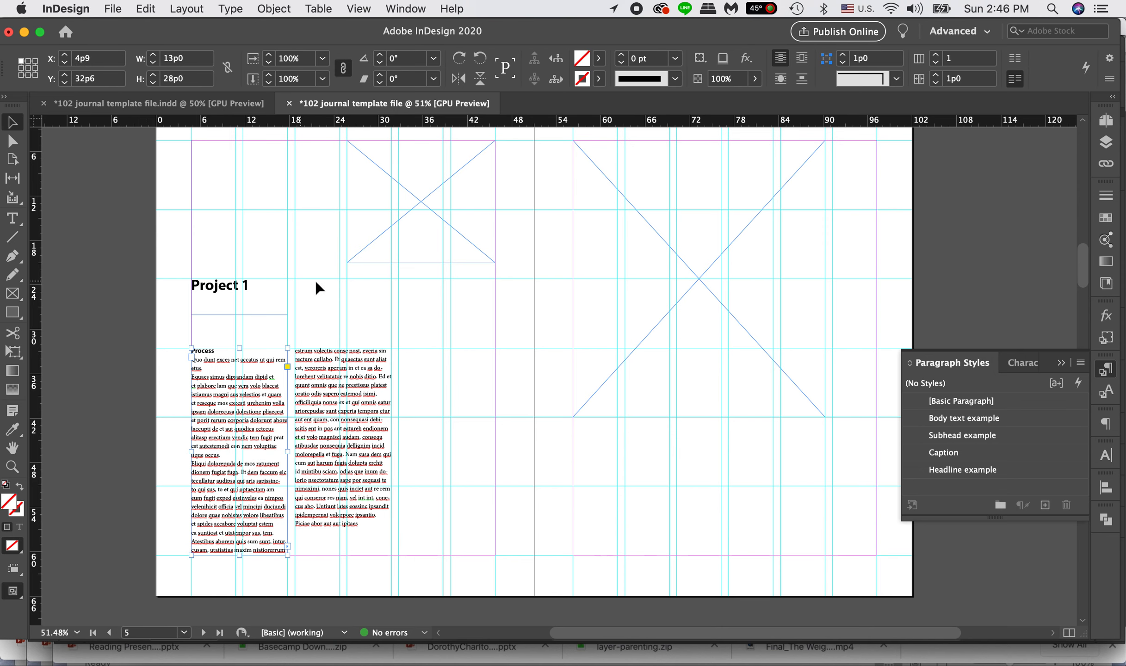
pyautogui.click(359, 291)
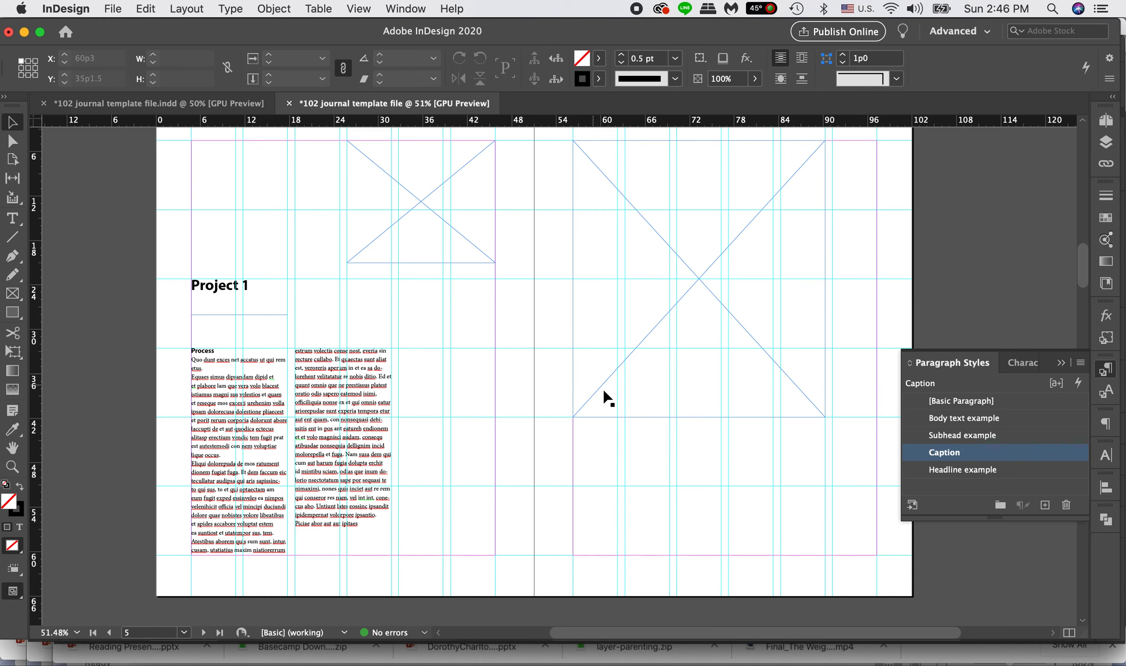
# Draw a text frame about 7p4 by 1p2 beneath the left image frame and enter "Image #1" in the Caption style.
pyautogui.scroll(2, 607, 398)
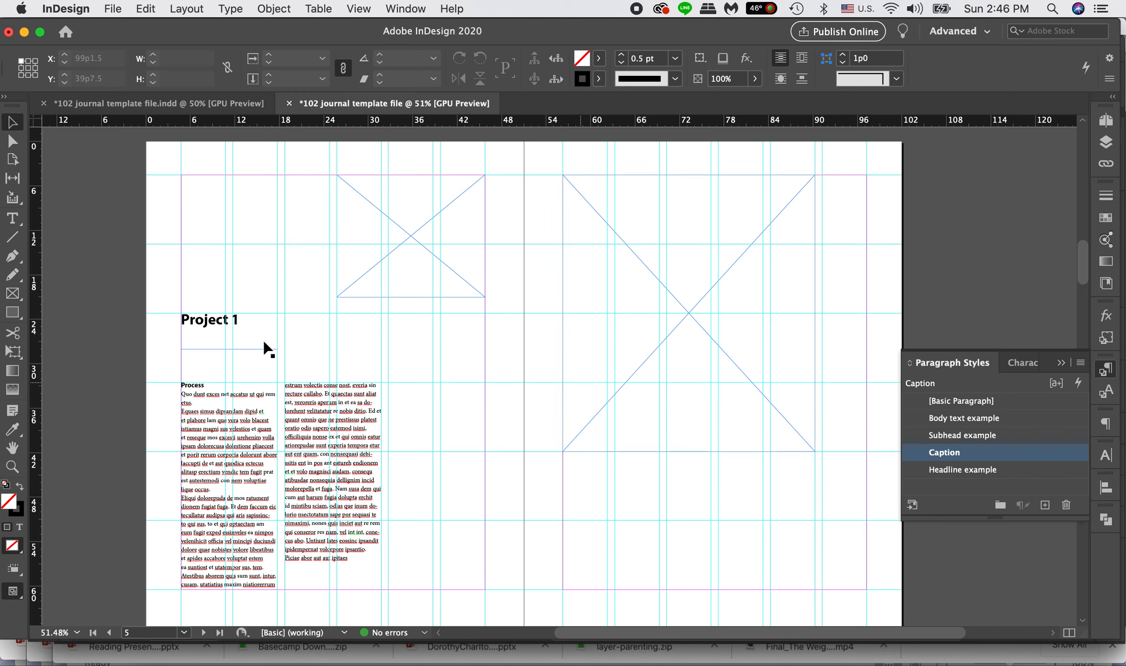
pyautogui.click(13, 220)
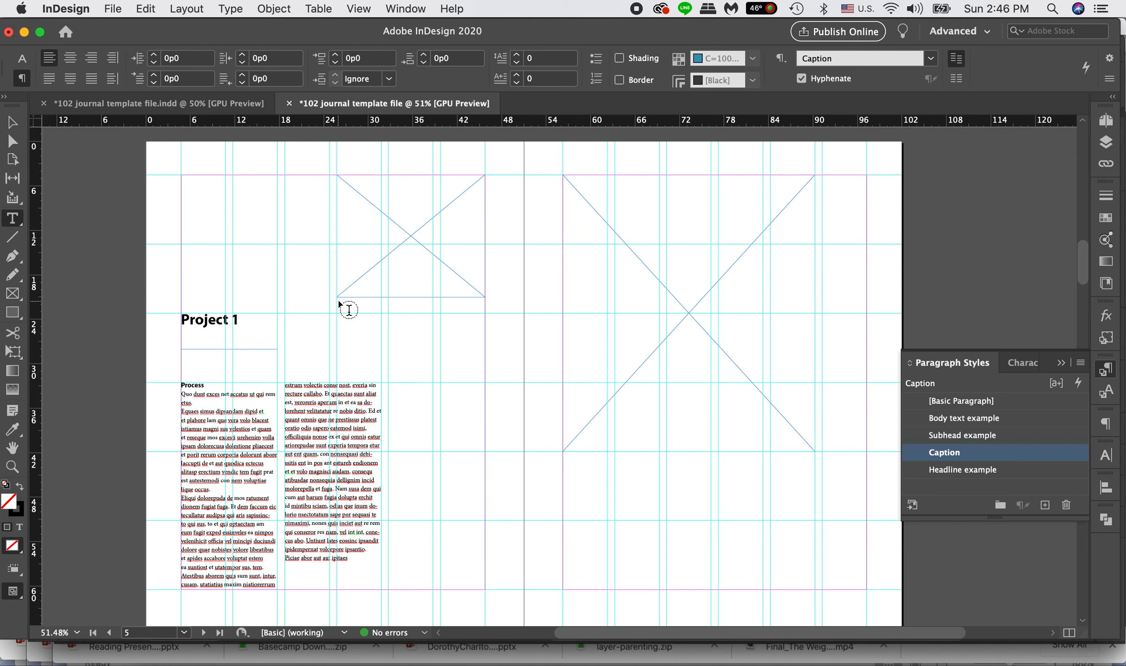
pyautogui.moveTo(337, 304); pyautogui.dragTo(391, 313)
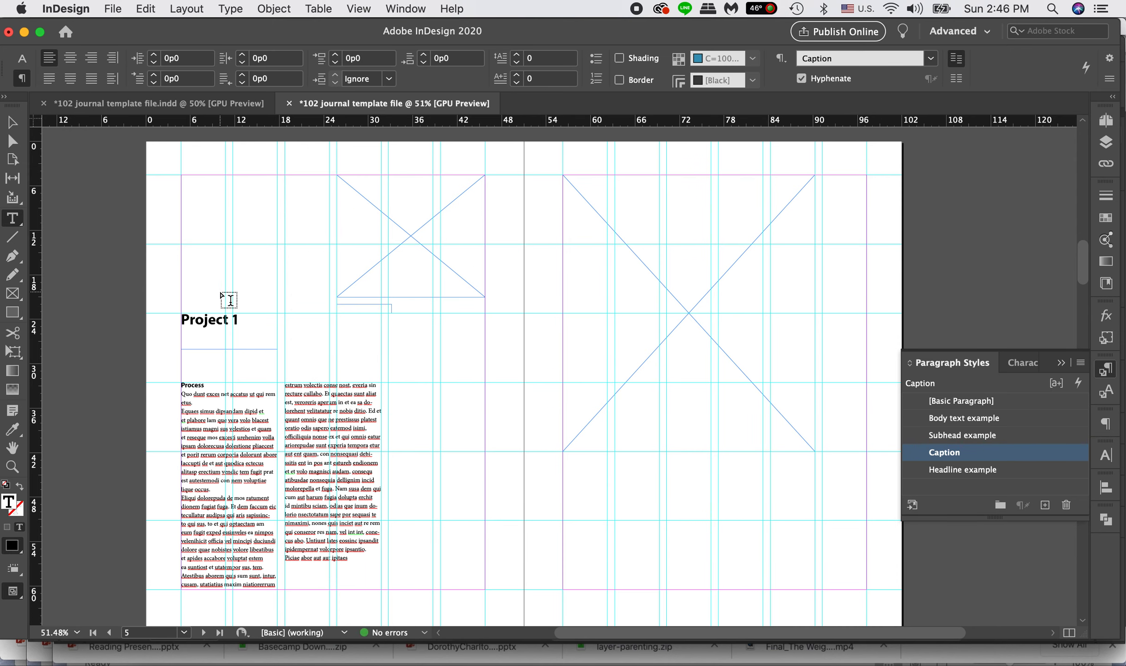
pyautogui.write('Ca')
pyautogui.moveTo(358, 308); pyautogui.dragTo(298, 308)
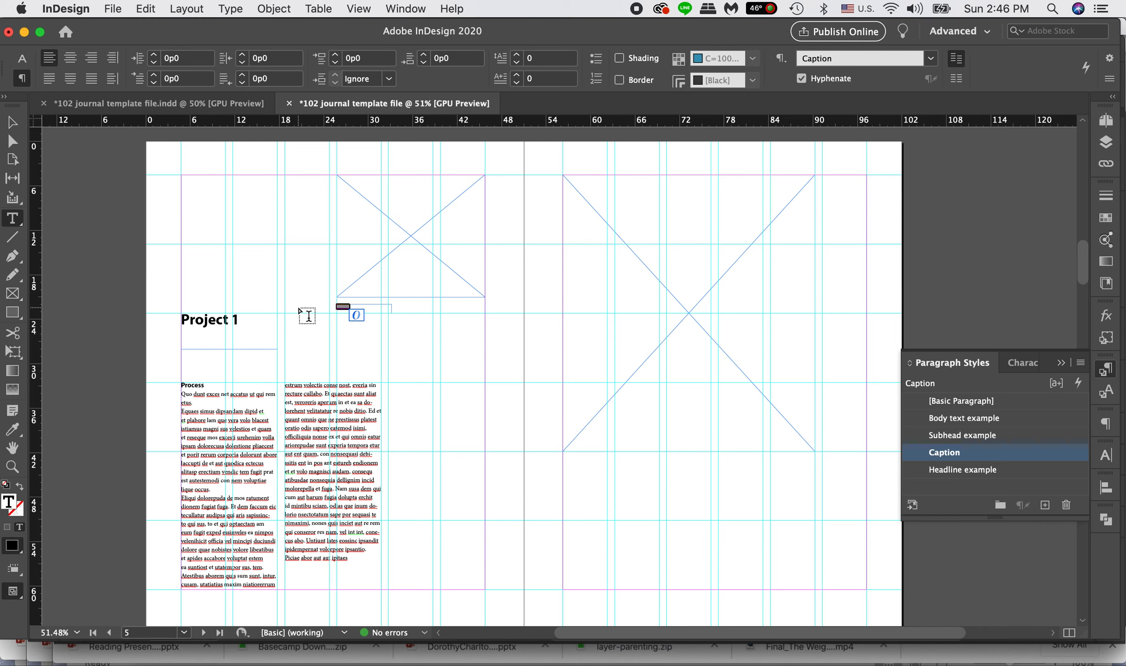
pyautogui.click(371, 308)
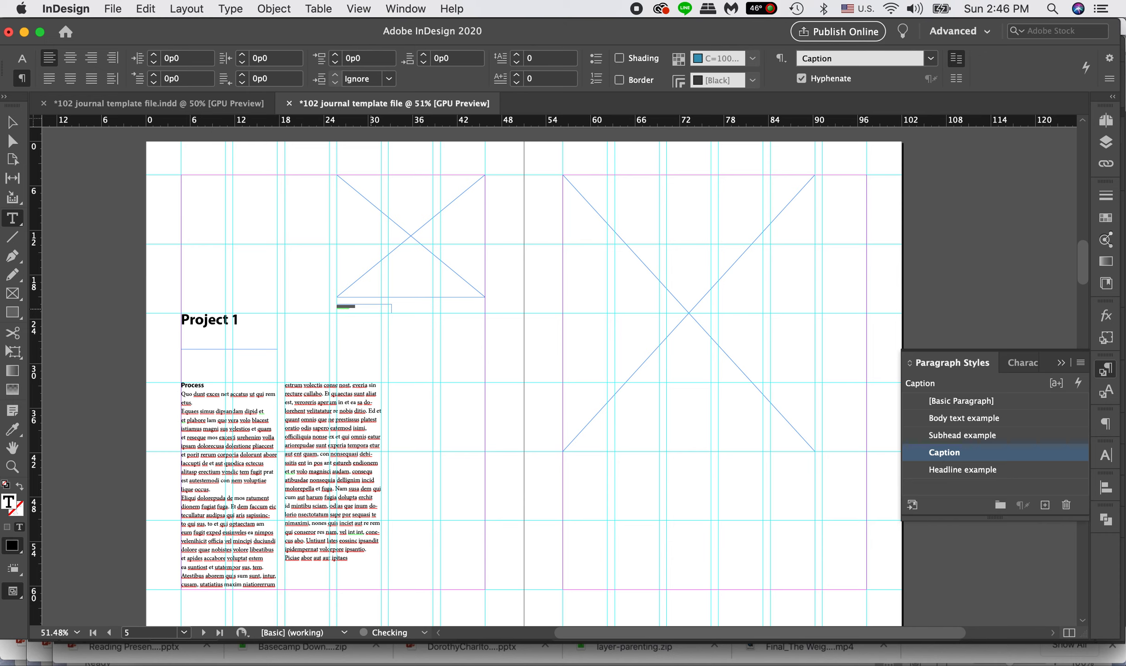
pyautogui.moveTo(360, 309); pyautogui.dragTo(239, 312)
pyautogui.click(980, 455)
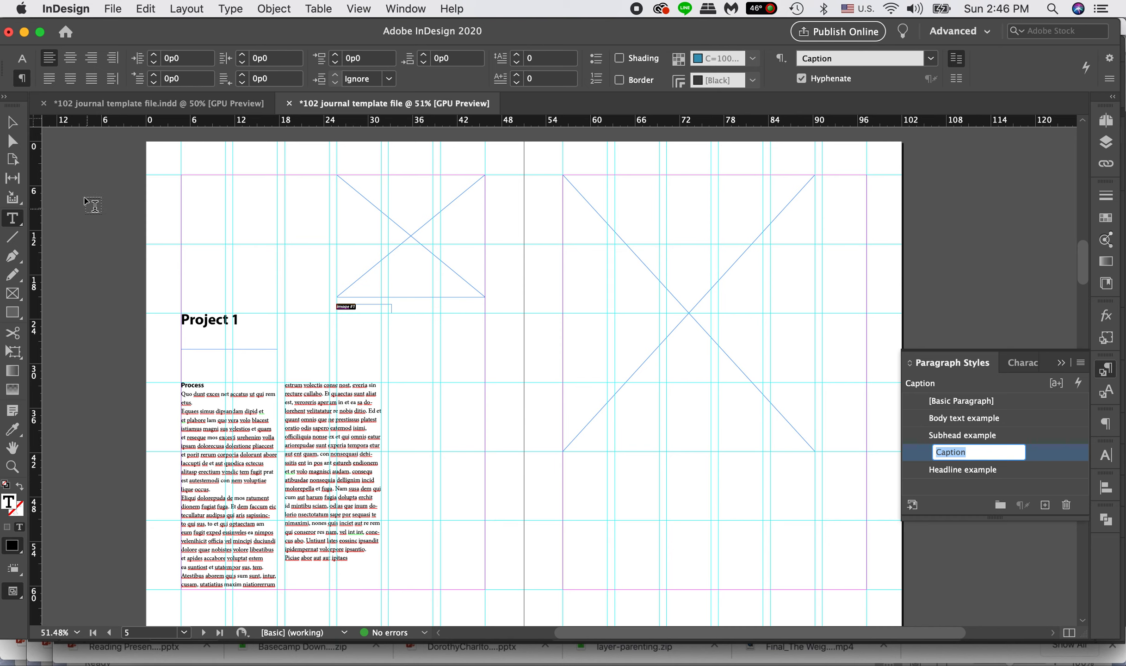
pyautogui.click(10, 120)
pyautogui.click(364, 326)
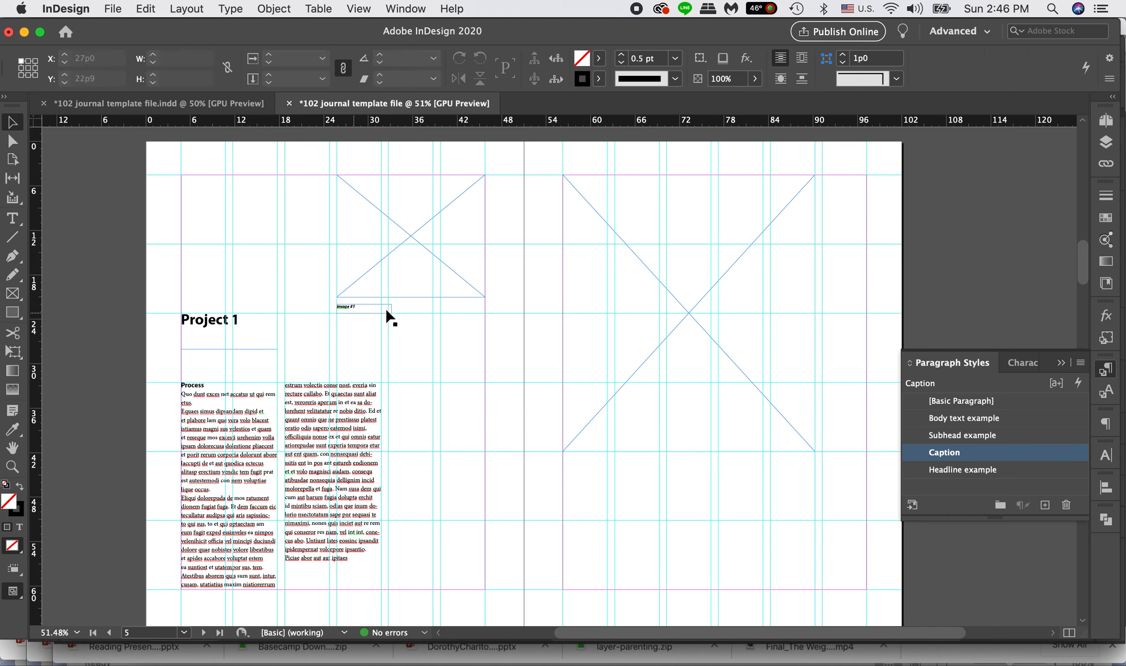
# Duplicate the Image #1 caption to just beneath the large image frame on the right page, aligned with its left edge.
pyautogui.click(350, 311)
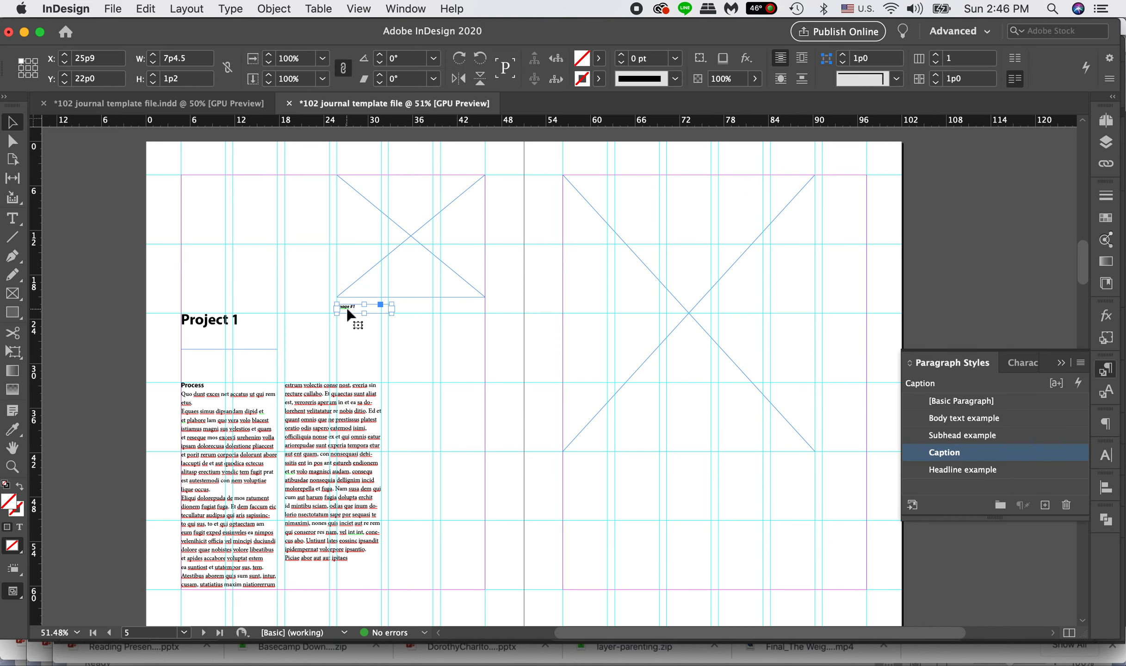
pyautogui.moveTo(349, 310); pyautogui.dragTo(575, 461)
pyautogui.click(588, 479)
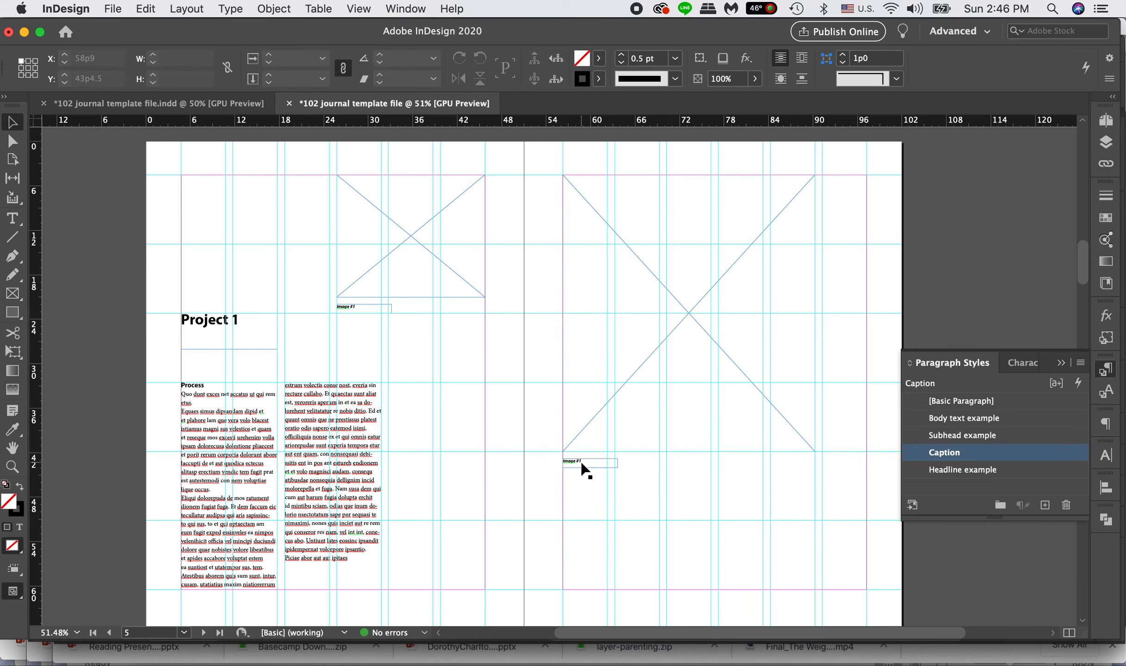
# Switch the spread to preview mode and fill the left page's image frame with the [Black] 40% swatch.
pyautogui.press('w')
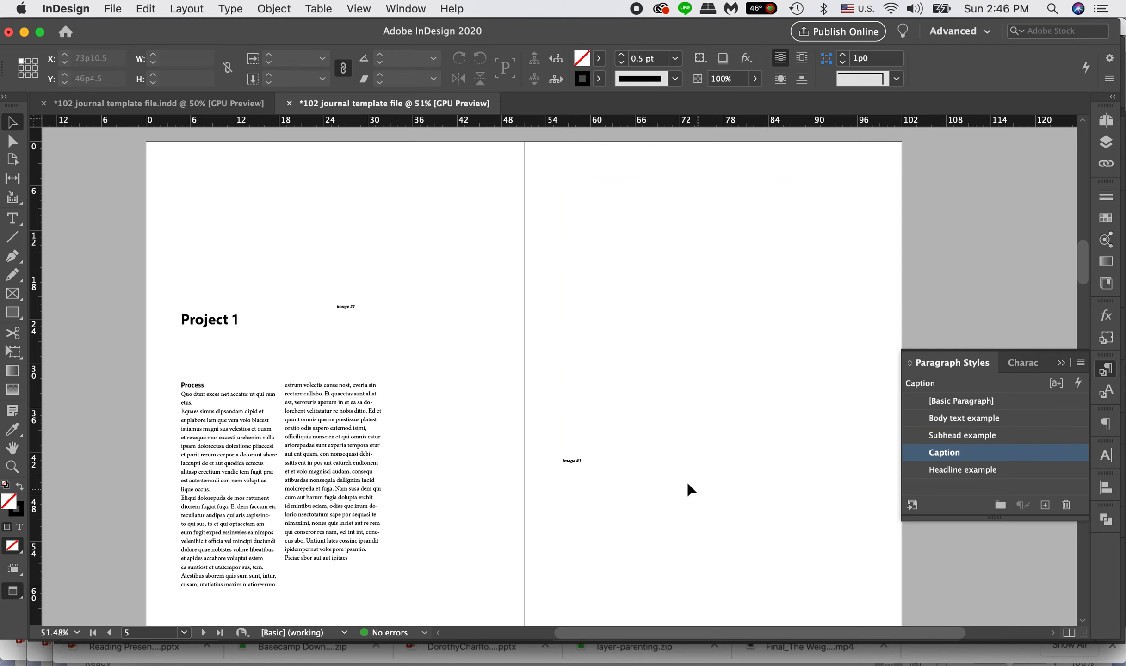
pyautogui.click(407, 252)
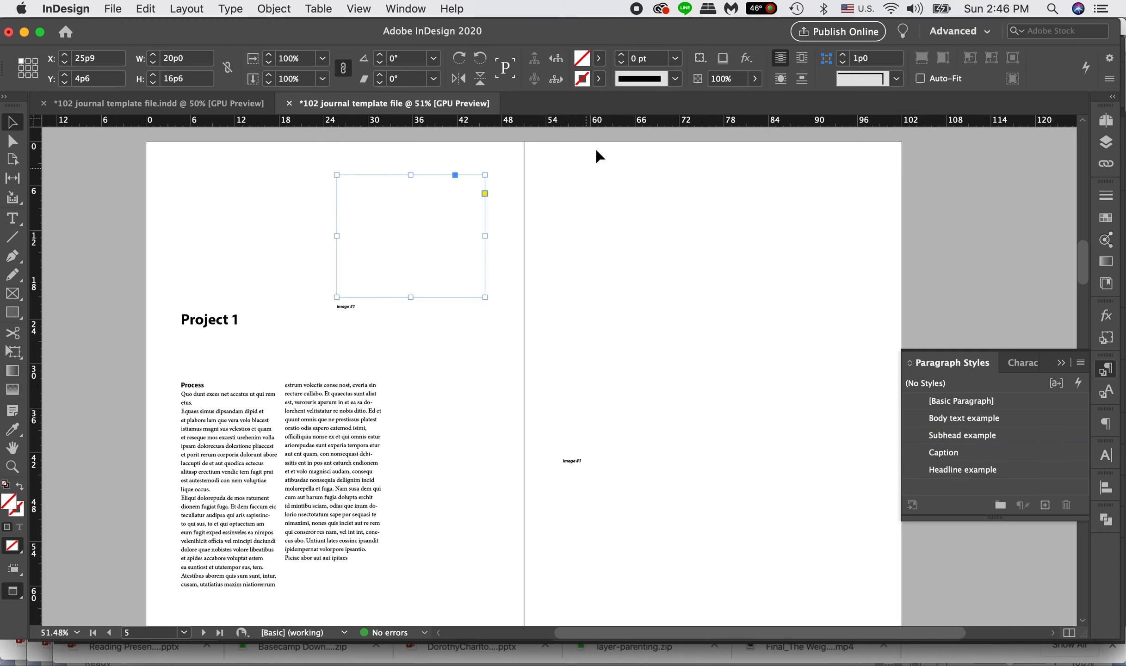
pyautogui.click(599, 58)
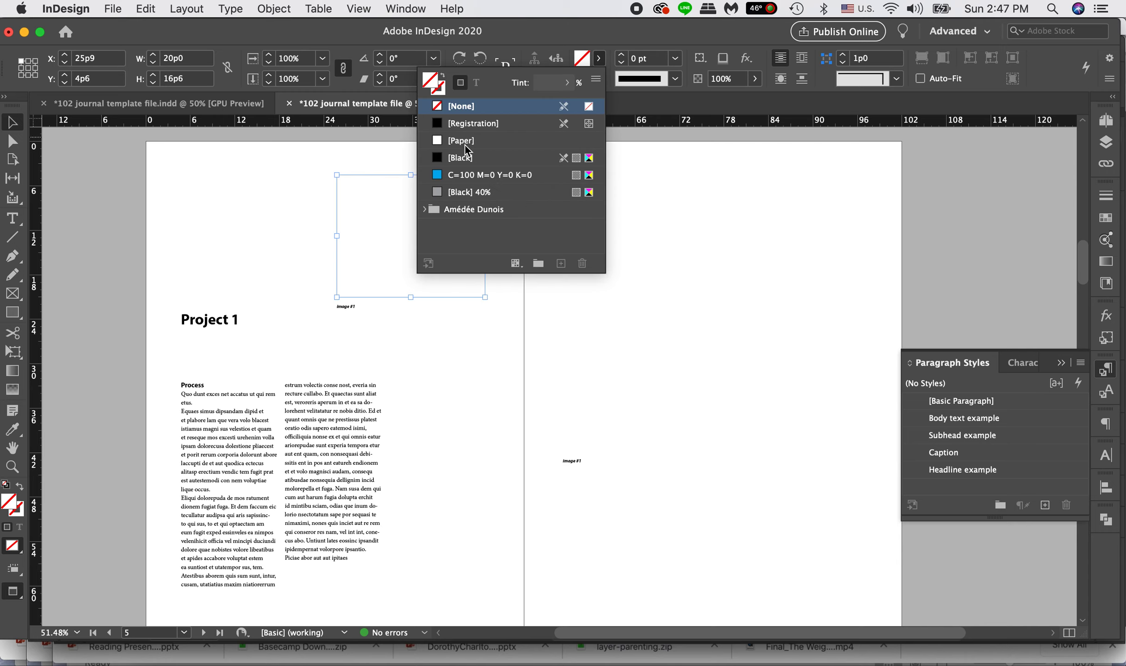
pyautogui.click(461, 188)
# Fill the right page's large image frame with the [Black] 40% swatch and deselect it.
pyautogui.click(620, 317)
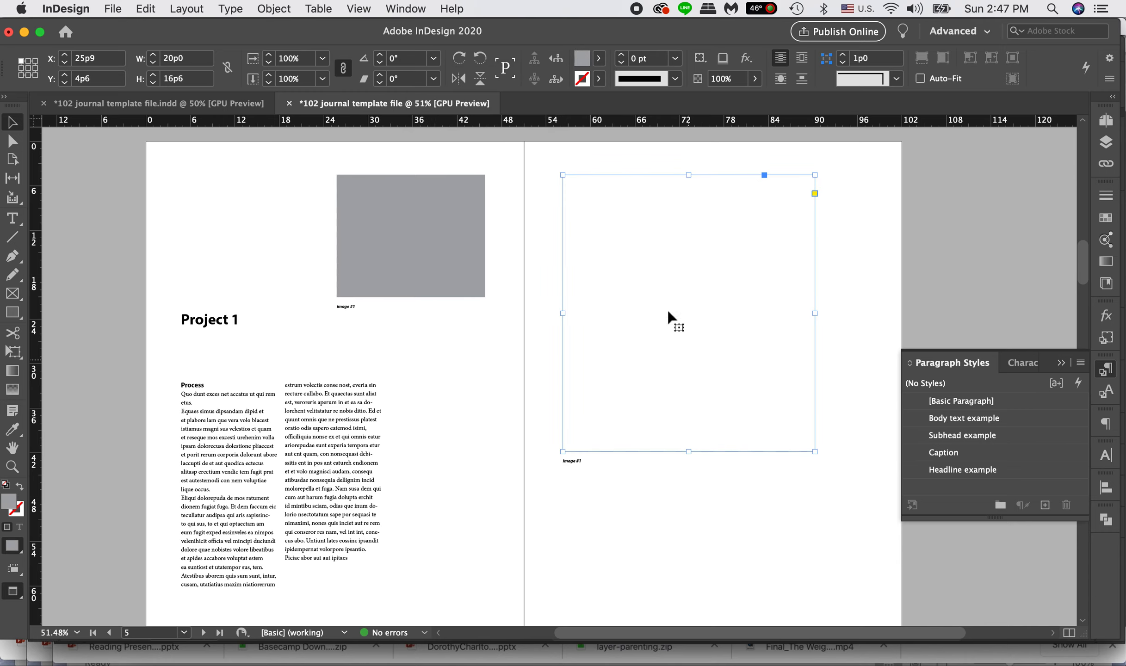
pyautogui.click(600, 58)
pyautogui.click(481, 192)
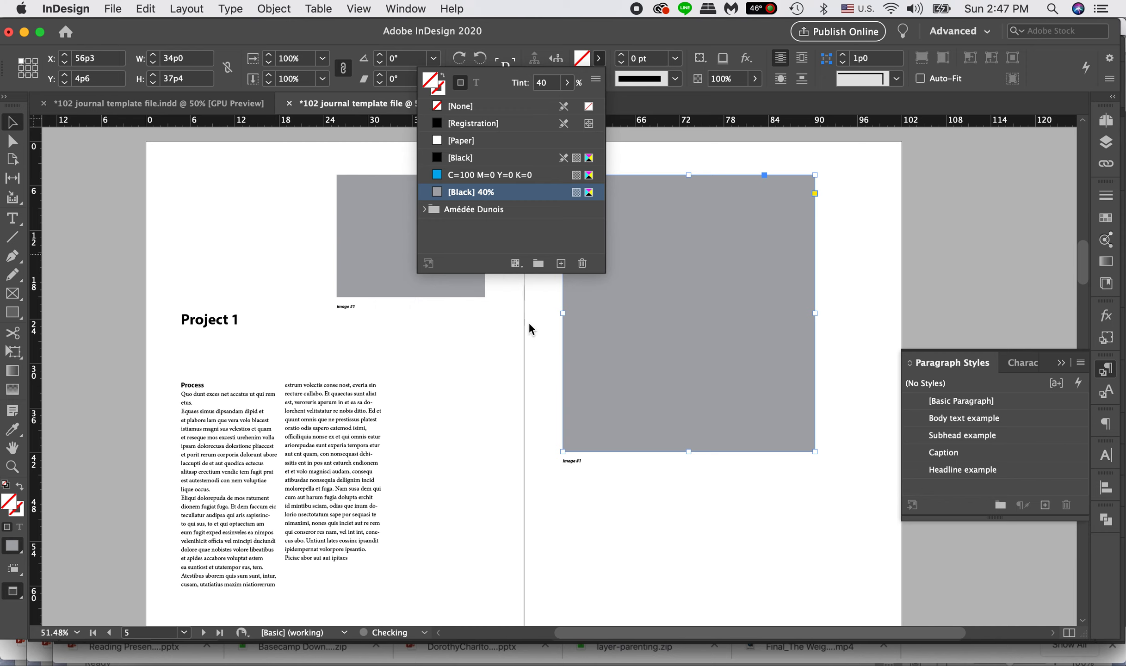
pyautogui.click(875, 423)
# Compare the finished spread with guides and frame edges shown and in clean preview mode.
pyautogui.scroll(-1, 797, 528)
pyautogui.scroll(-1, 797, 529)
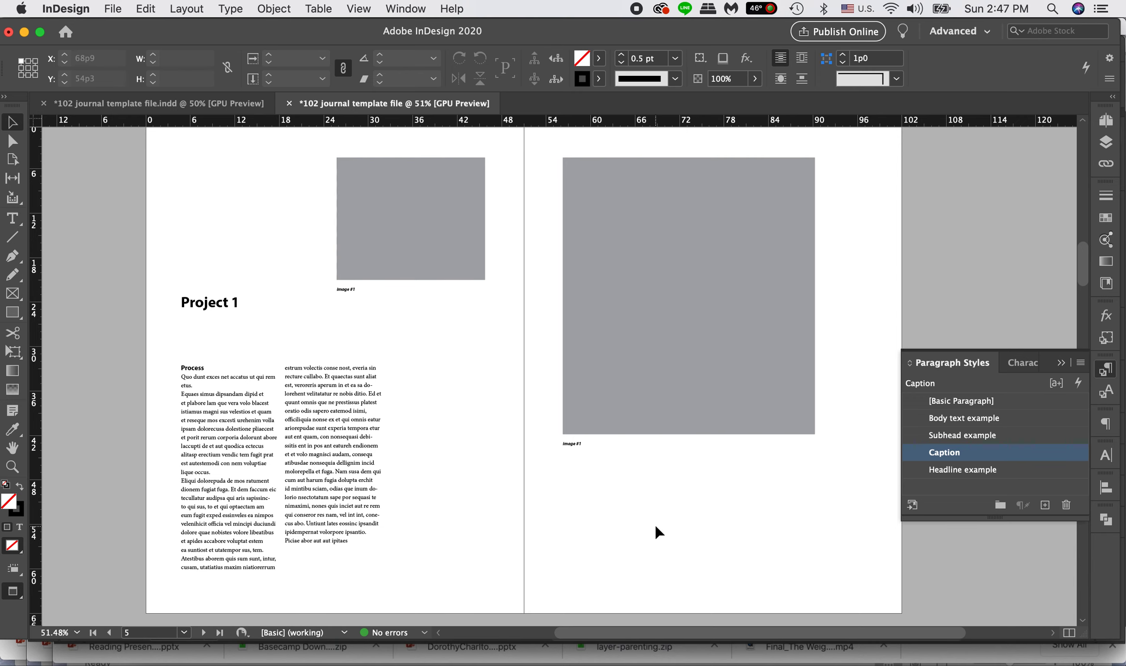
pyautogui.press('w')
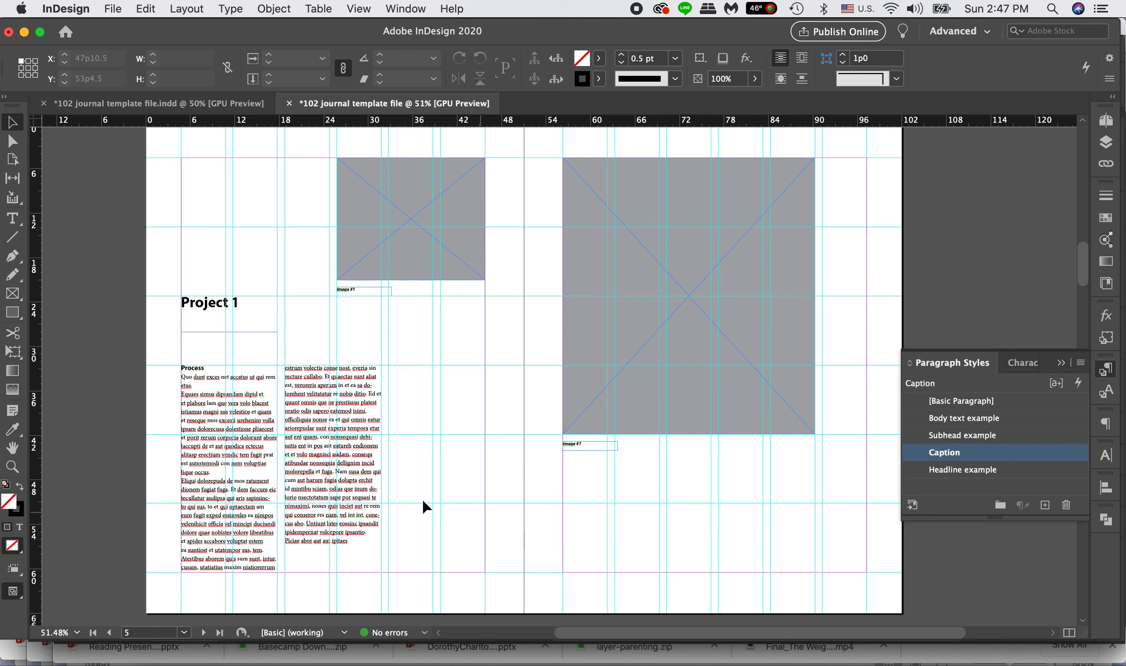
pyautogui.press('w')
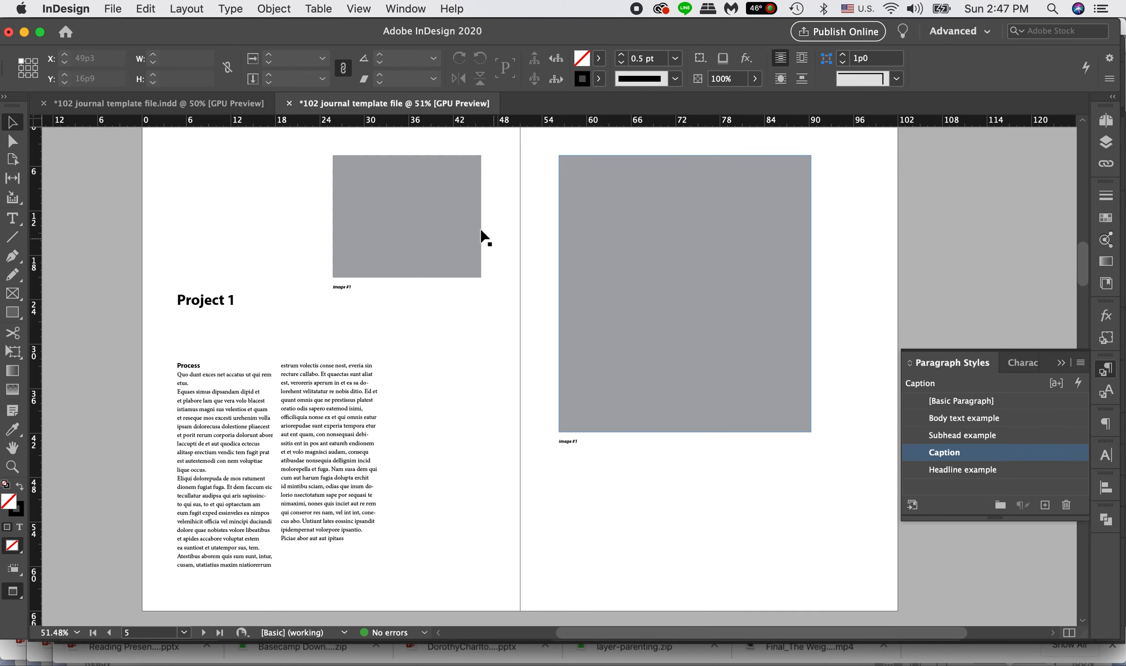
pyautogui.scroll(1, 831, 515)
pyautogui.scroll(-1, 831, 515)
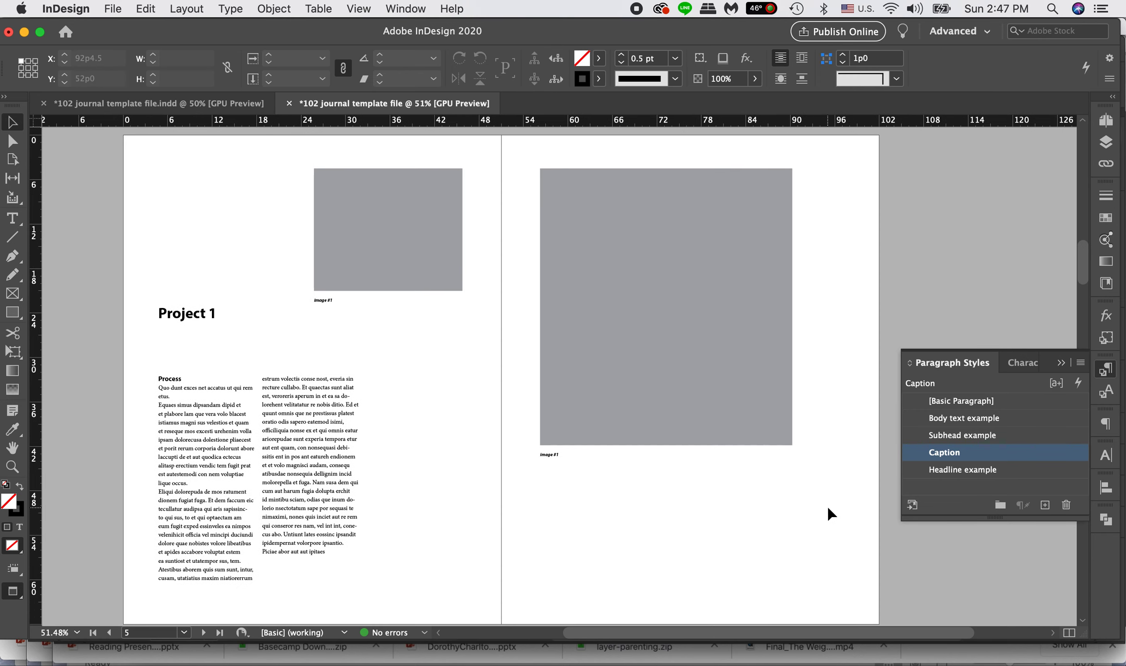